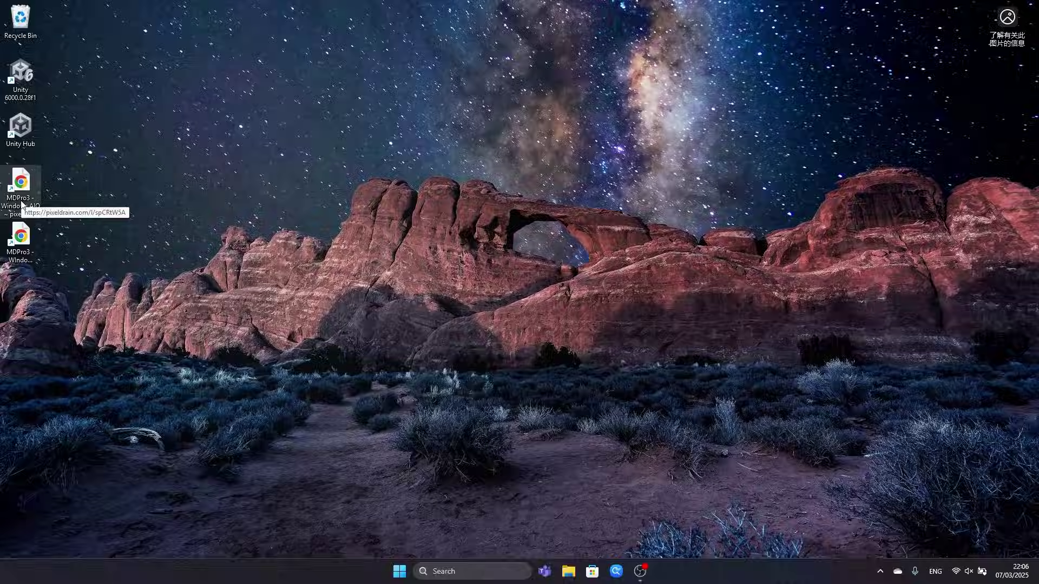
Open the MDPro3 Windows AIO page from the desktop shortcut and download all four MDPro3_v1.2.0_setup files (.exe, .2, .3 and .4)
double_click(22, 205)
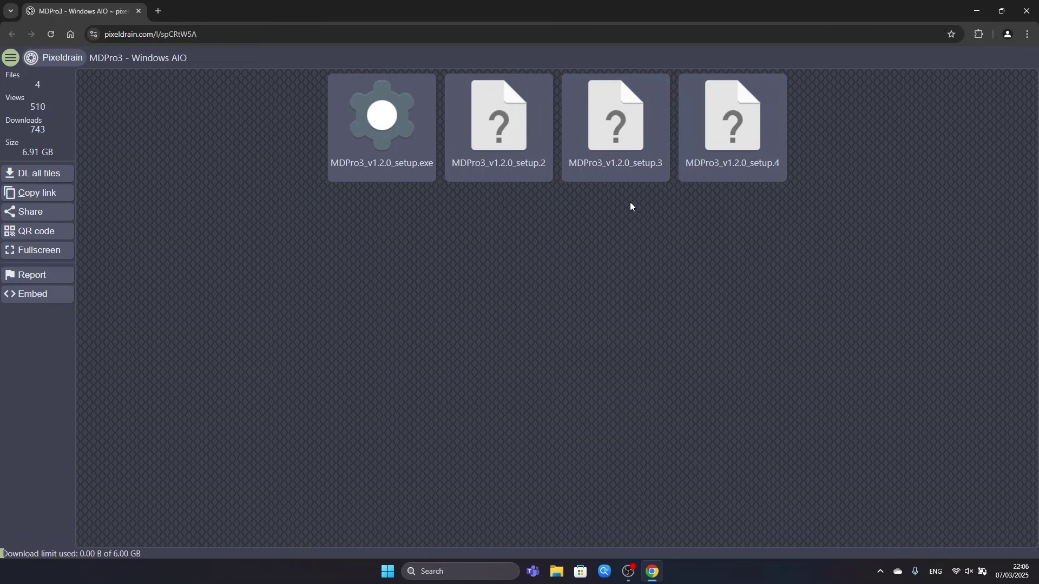
left_click(384, 145)
left_click(468, 199)
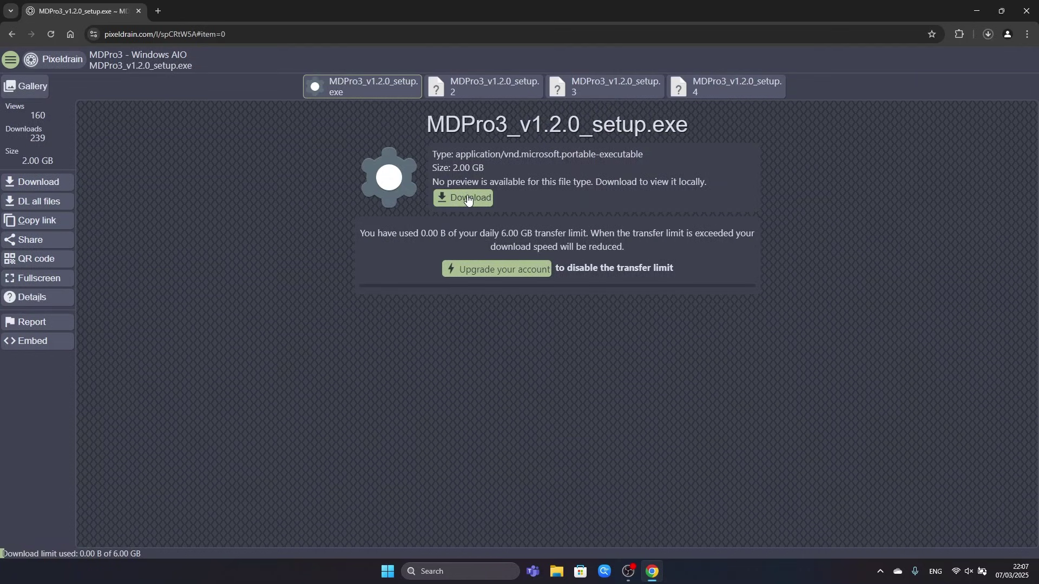
left_click(477, 90)
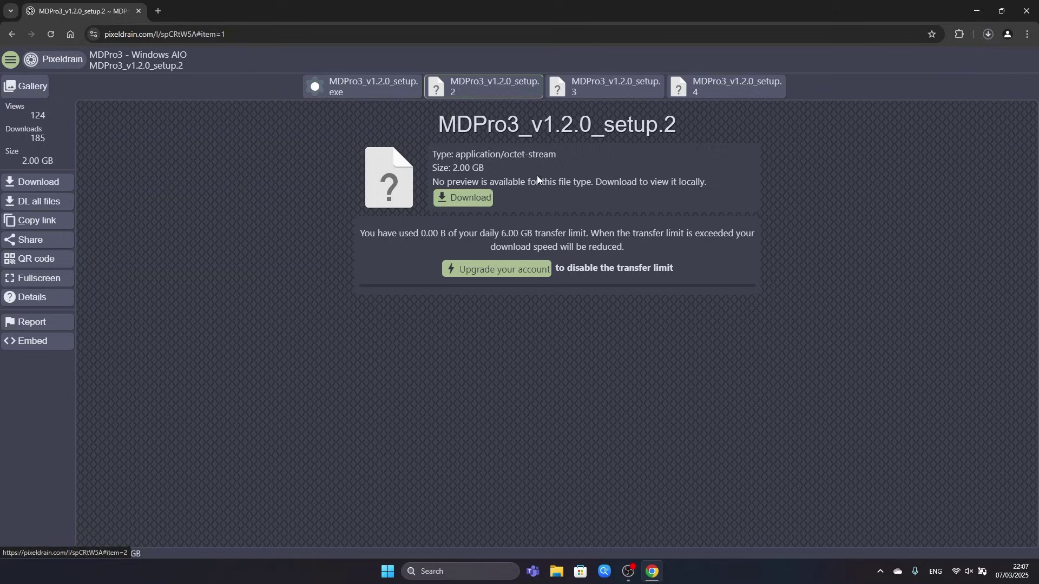
left_click(468, 204)
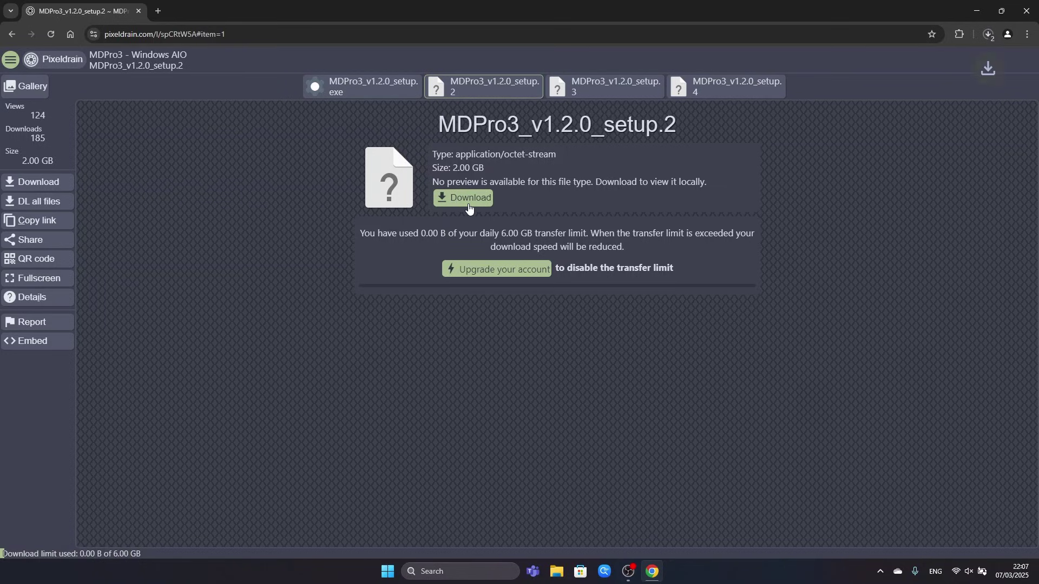
left_click(610, 92)
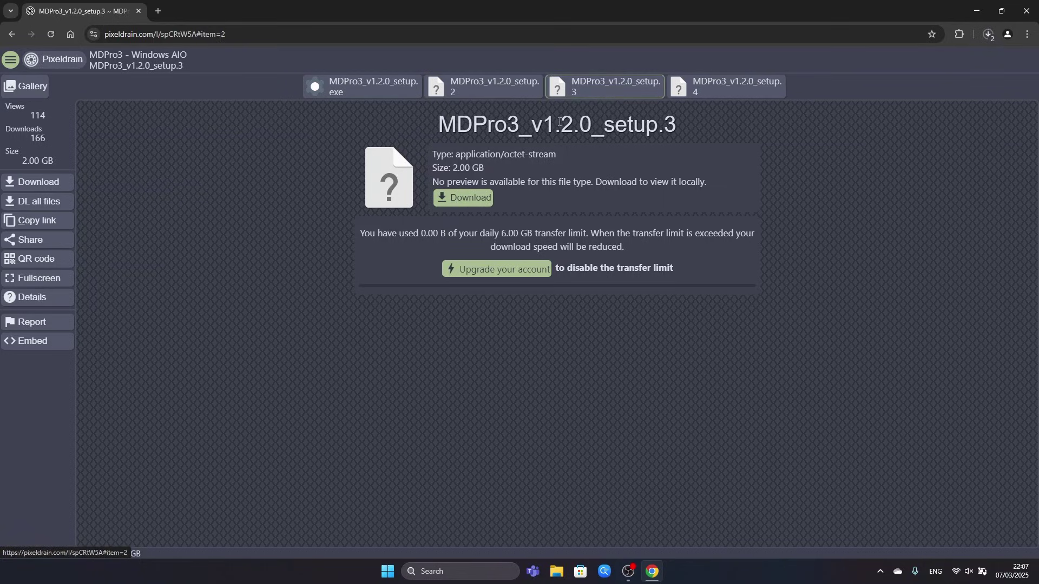
left_click(473, 202)
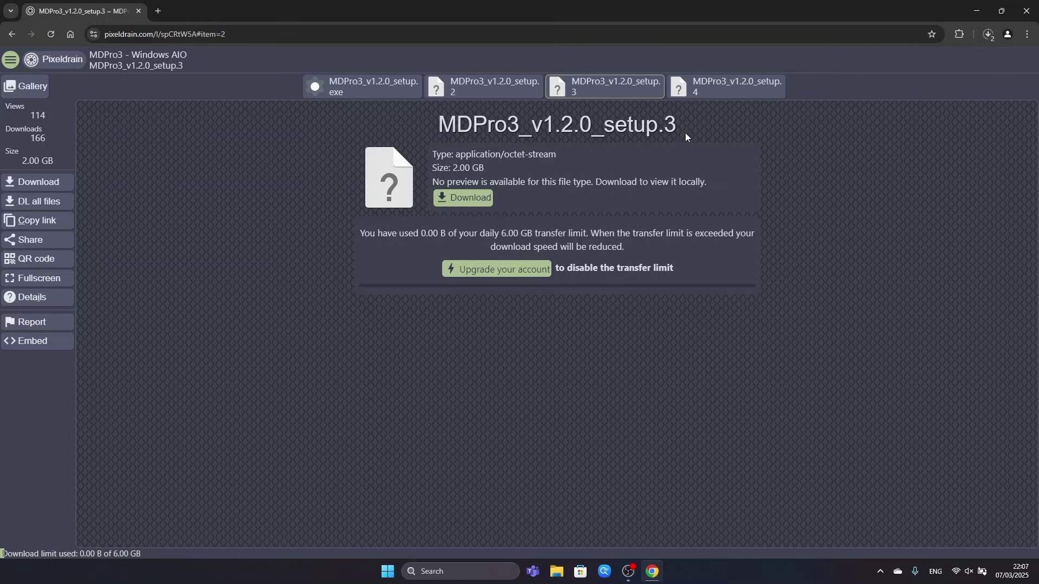
left_click(724, 93)
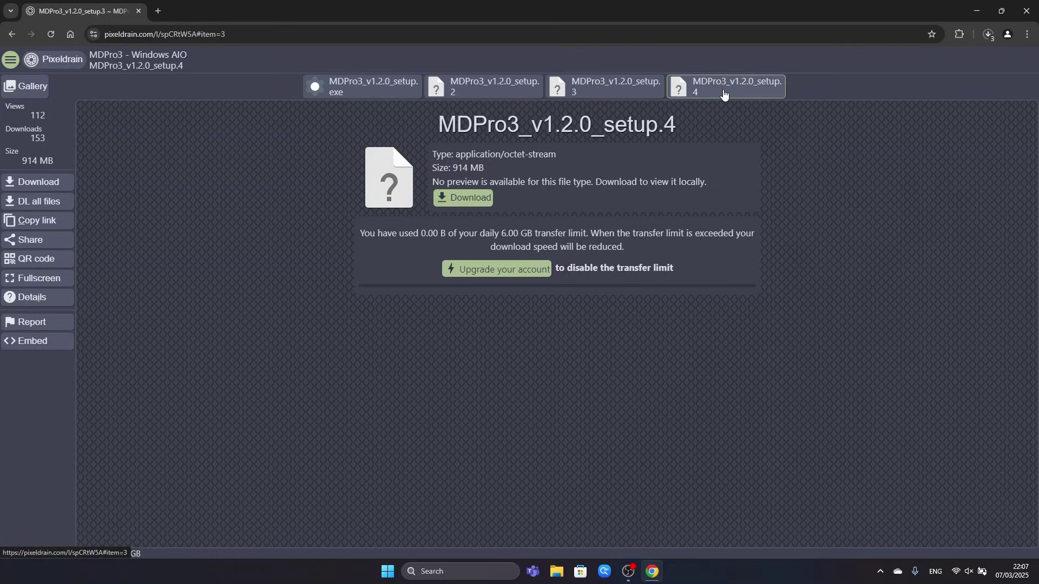
left_click(469, 202)
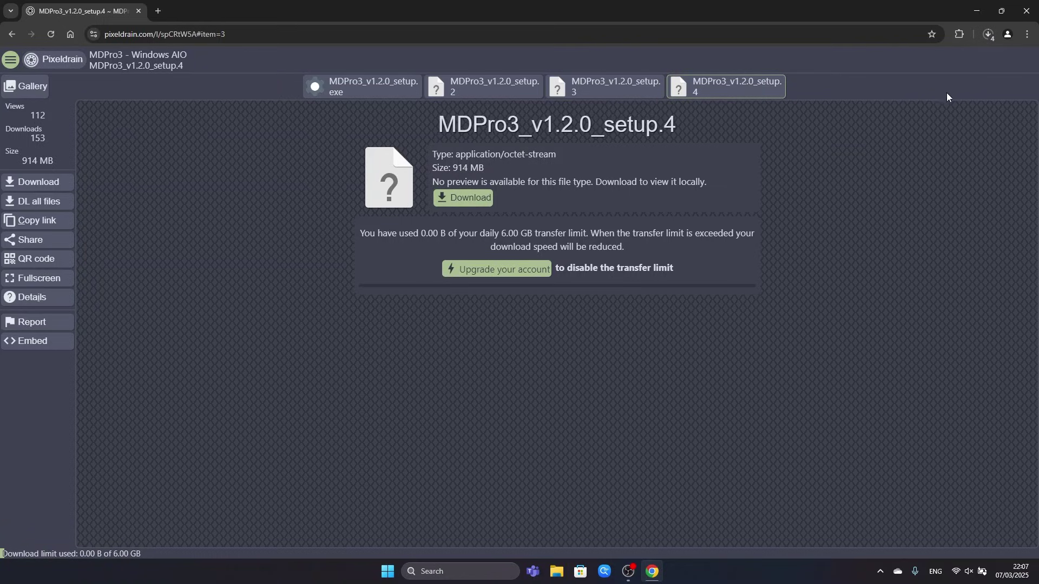
left_click(985, 35)
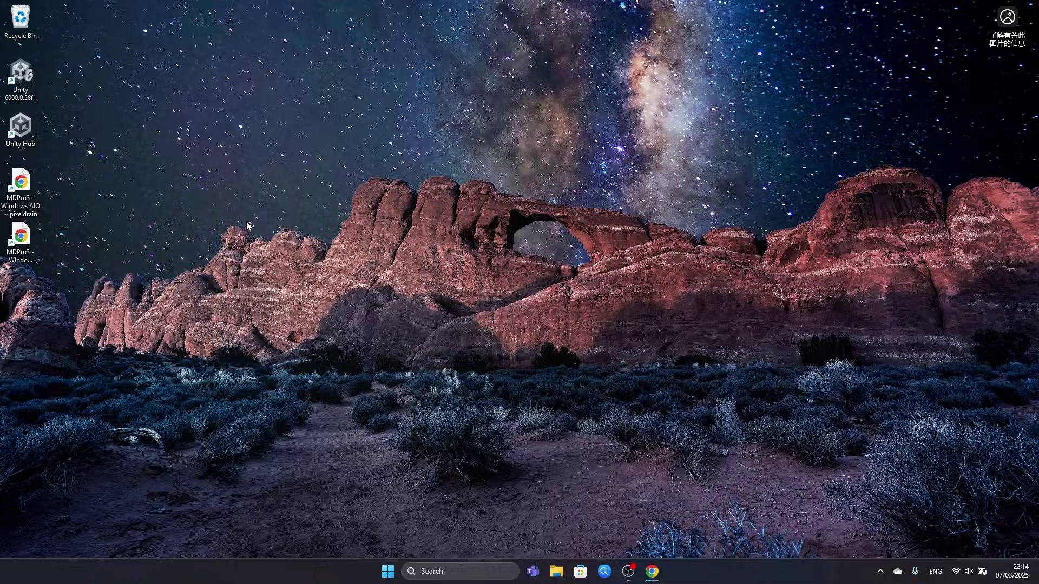
Open the MDPro3 Windows Patches page from the desktop shortcut and open the MDPro3_v1.2.4_update.exe file page
double_click(22, 249)
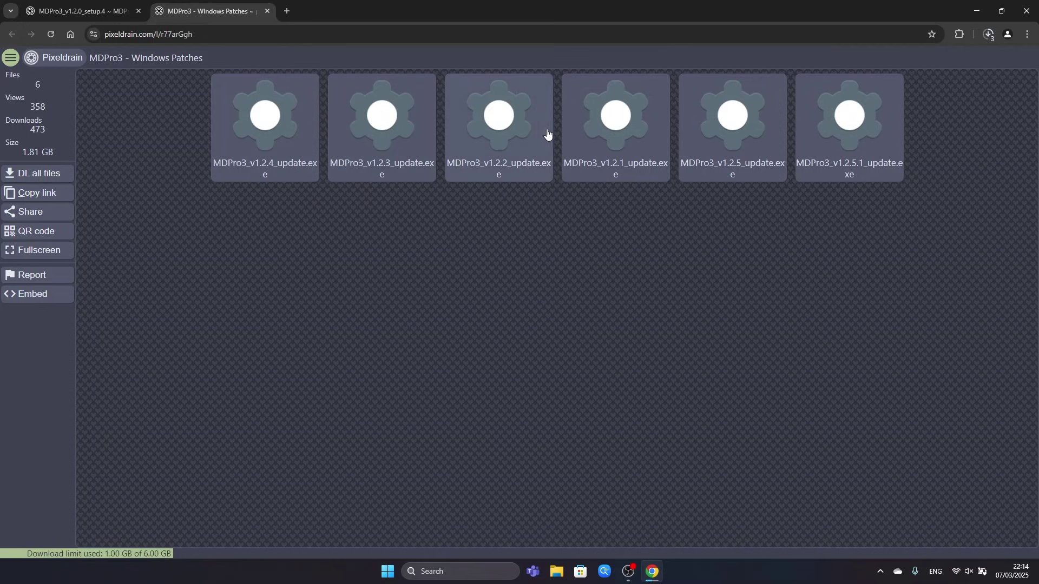
left_click(277, 119)
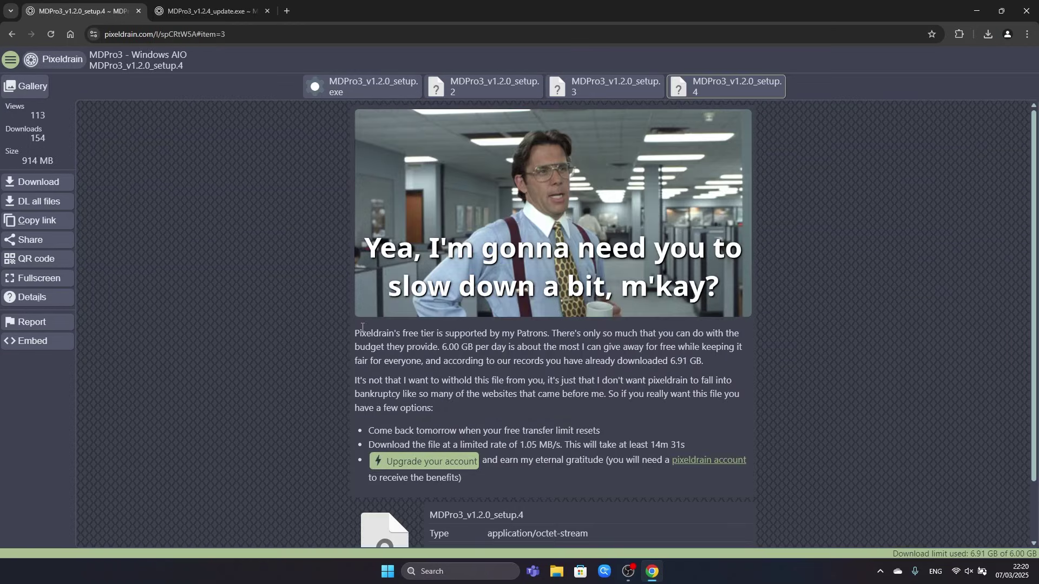
left_click_drag(535, 431, 348, 329)
double_click(351, 332)
left_click(459, 370)
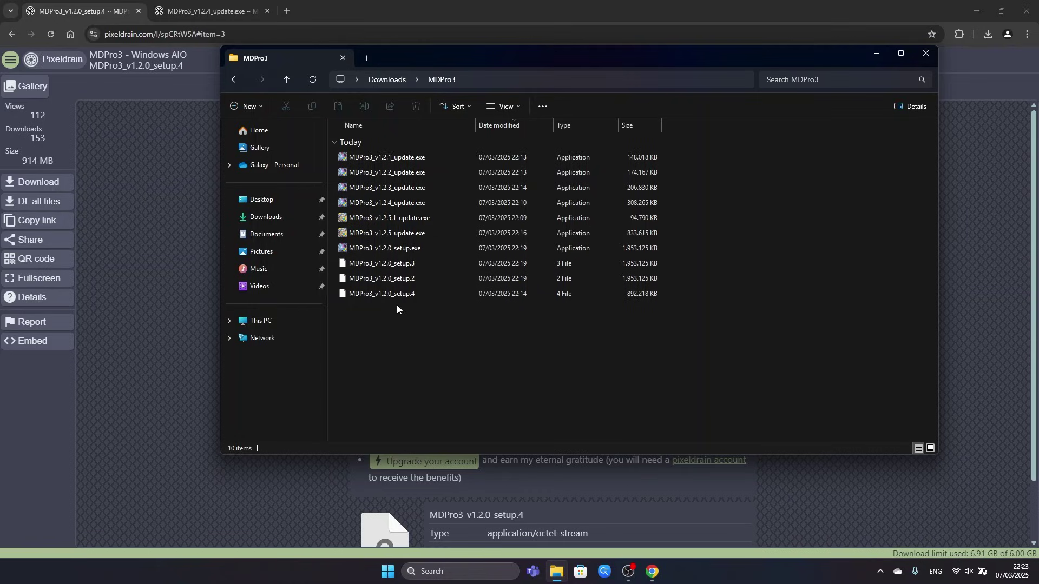
Launch MDPro3_v1.2.0_setup.exe from the MDPro3 downloads folder and allow it to run despite the SmartScreen block
left_click(385, 249)
double_click(386, 248)
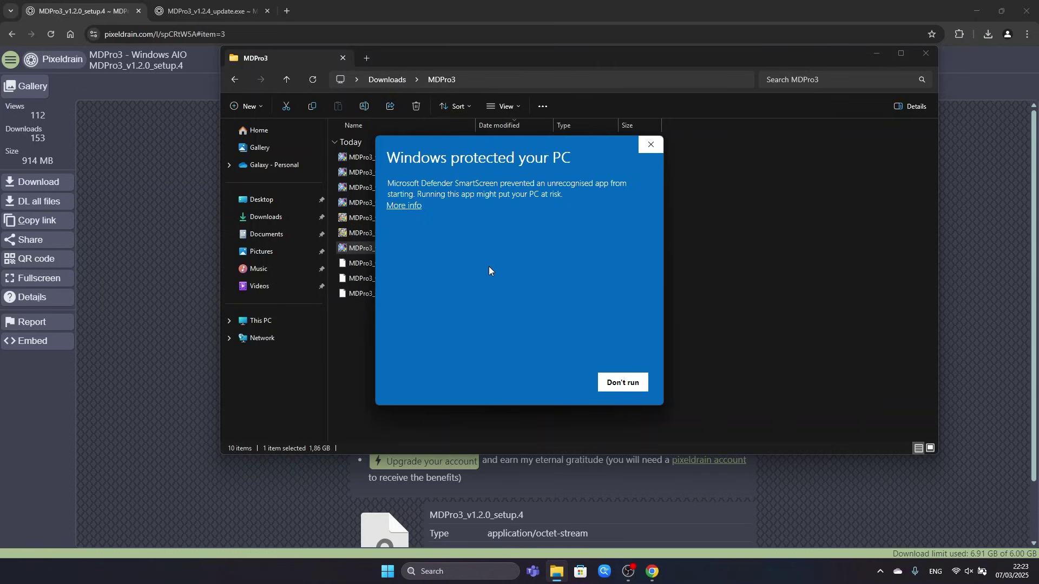
left_click(404, 207)
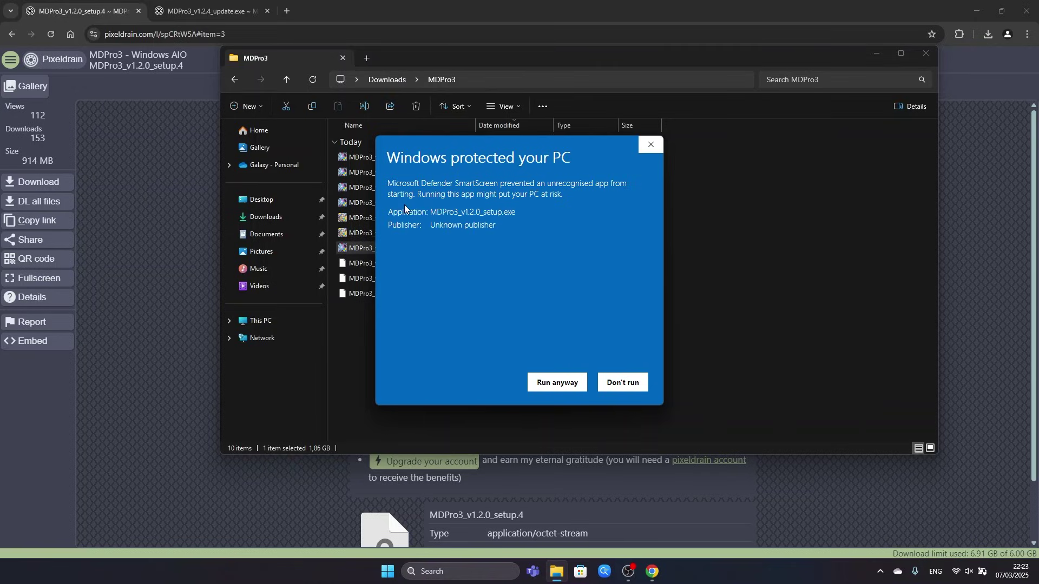
left_click(558, 389)
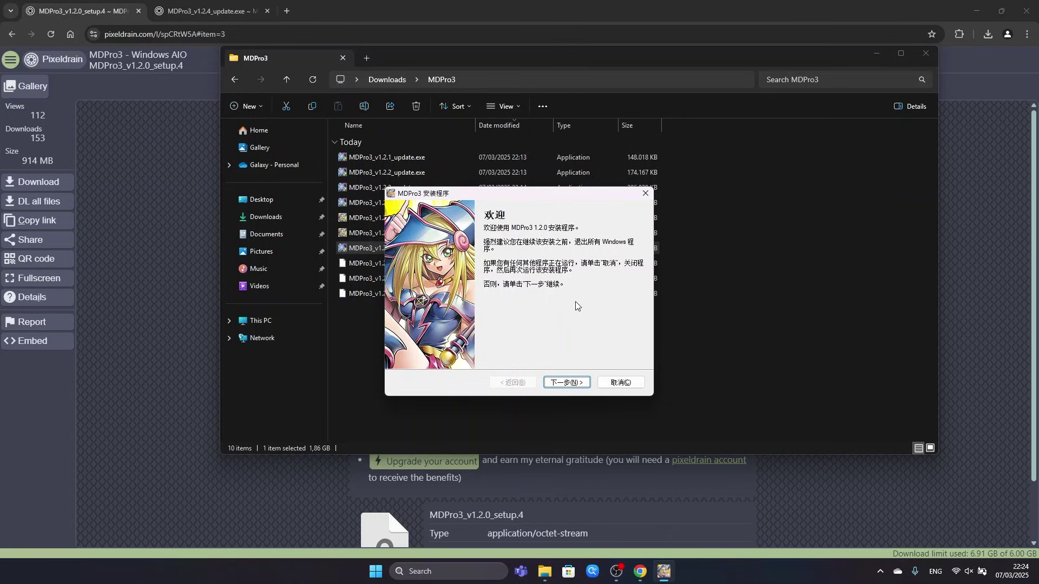
Proceed to the installer's destination folder choice and create a new folder named MDPro3 on the Desktop
left_click(566, 384)
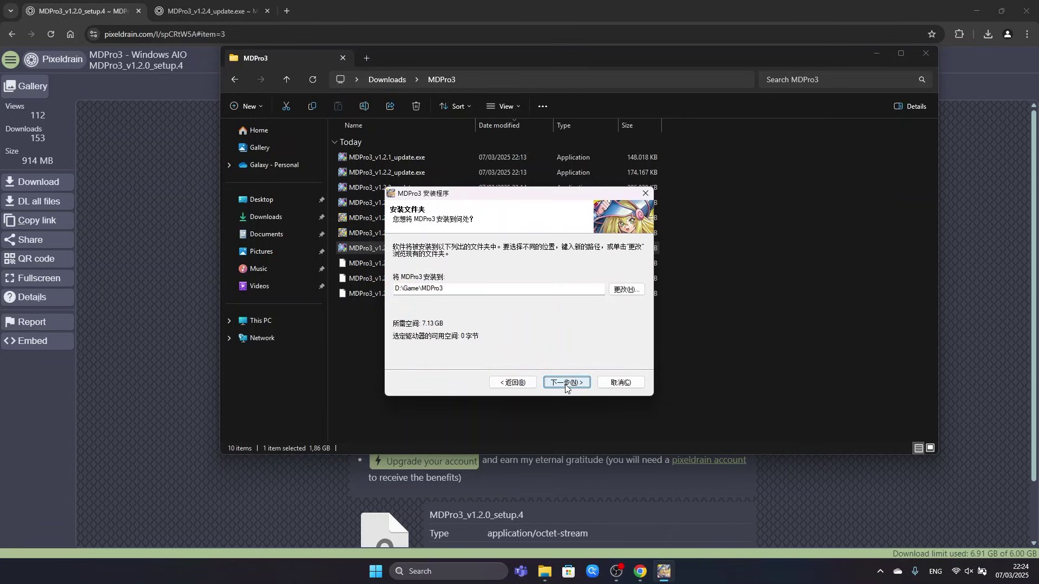
left_click(618, 290)
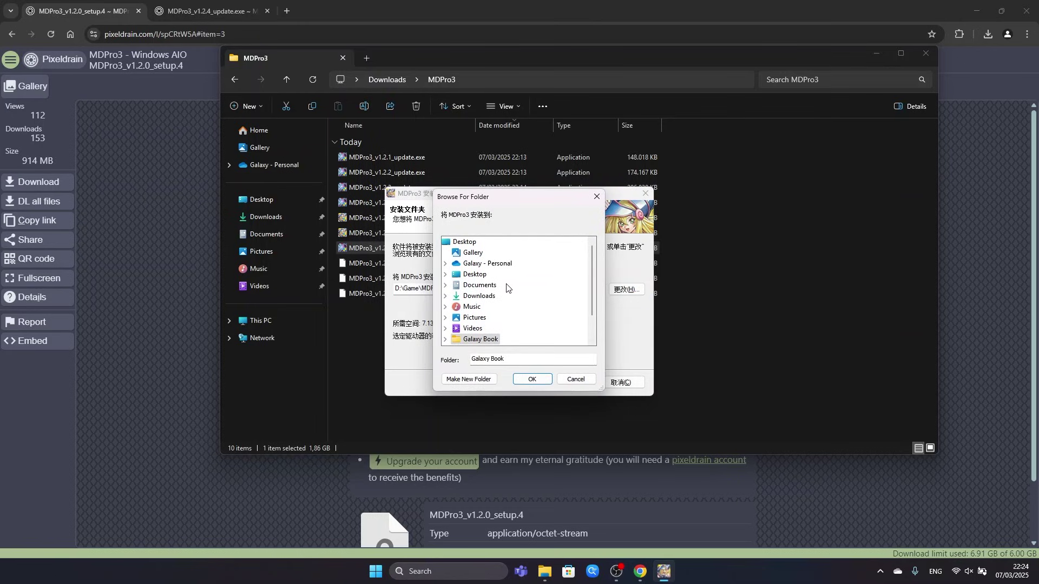
left_click(472, 277)
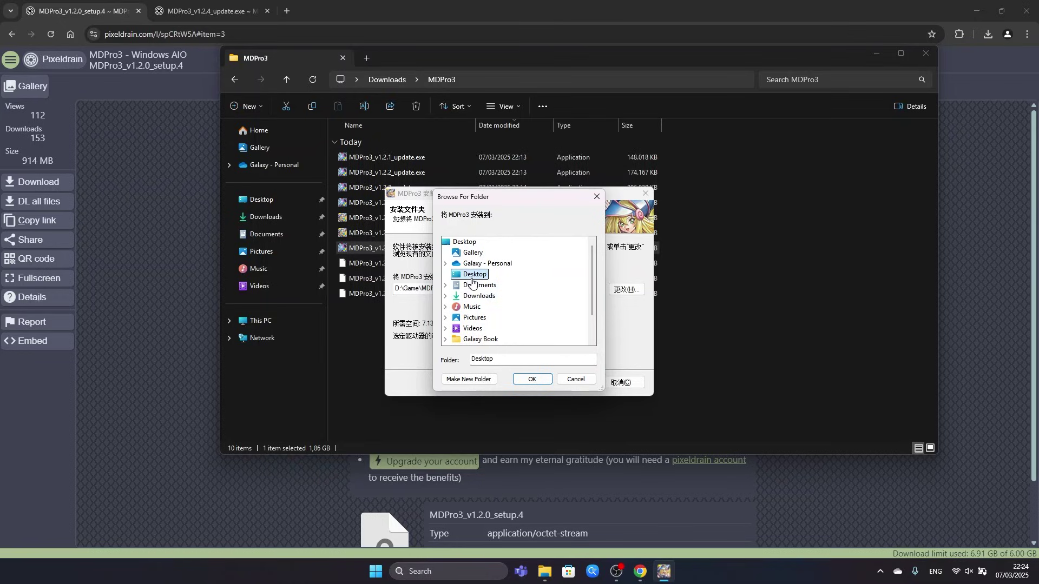
left_click(480, 380)
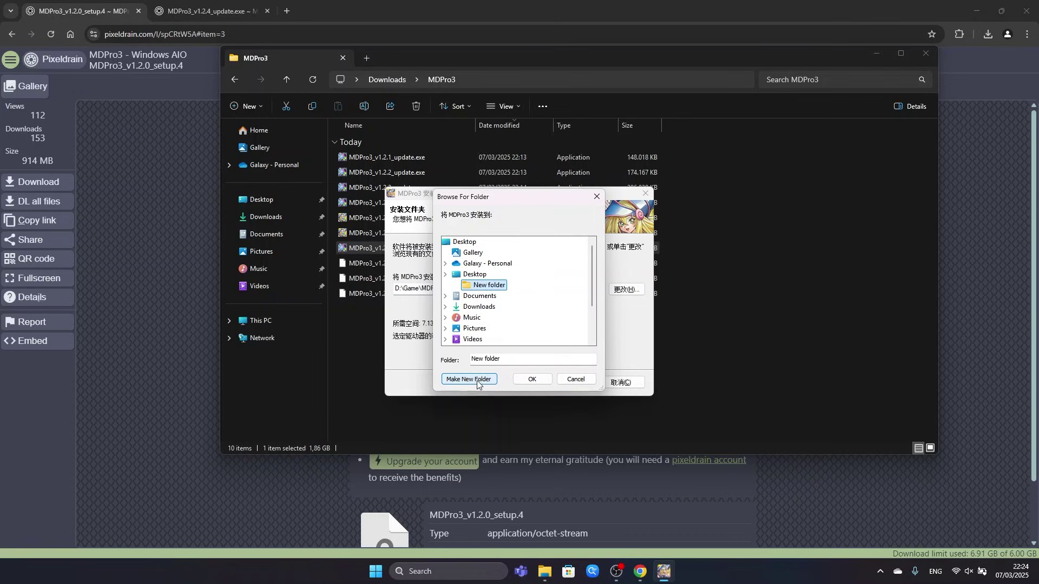
right_click(484, 287)
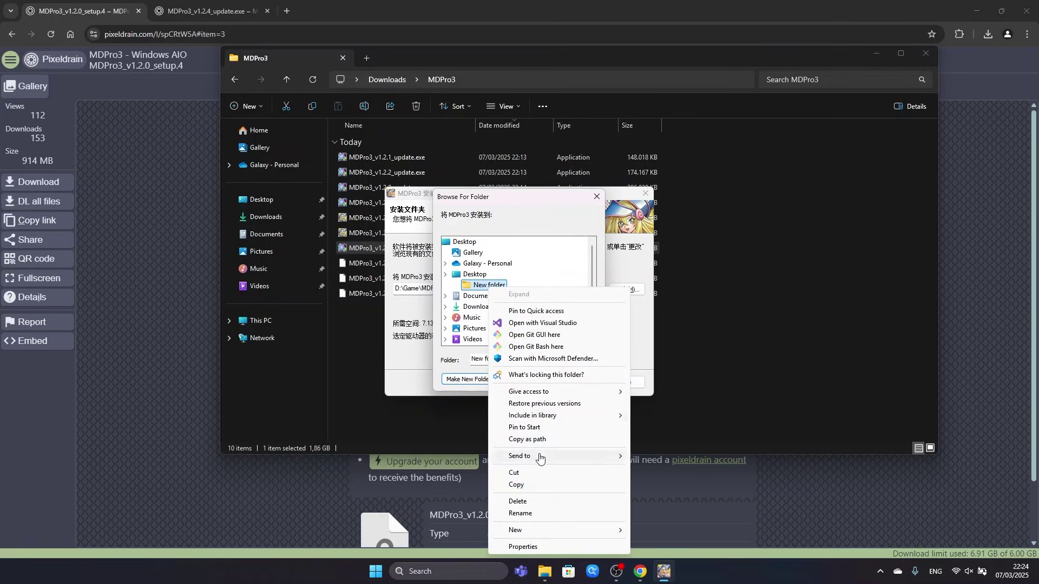
left_click(547, 511)
type("MDP")
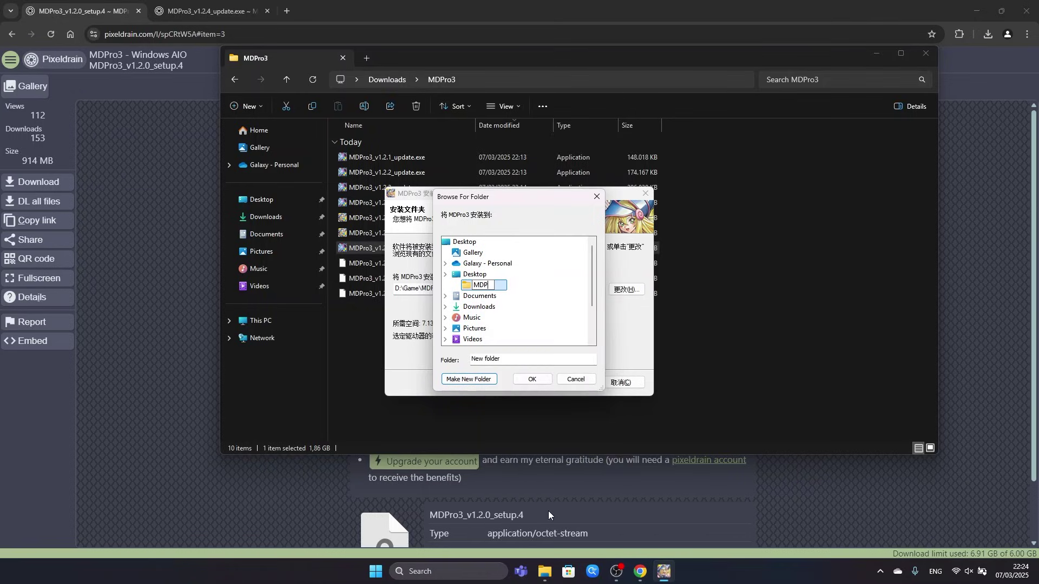
type("ro3")
key("Return")
Set the Desktop's MDPro3 folder as the installation location and install MDPro3 1.2.0
left_click(479, 296)
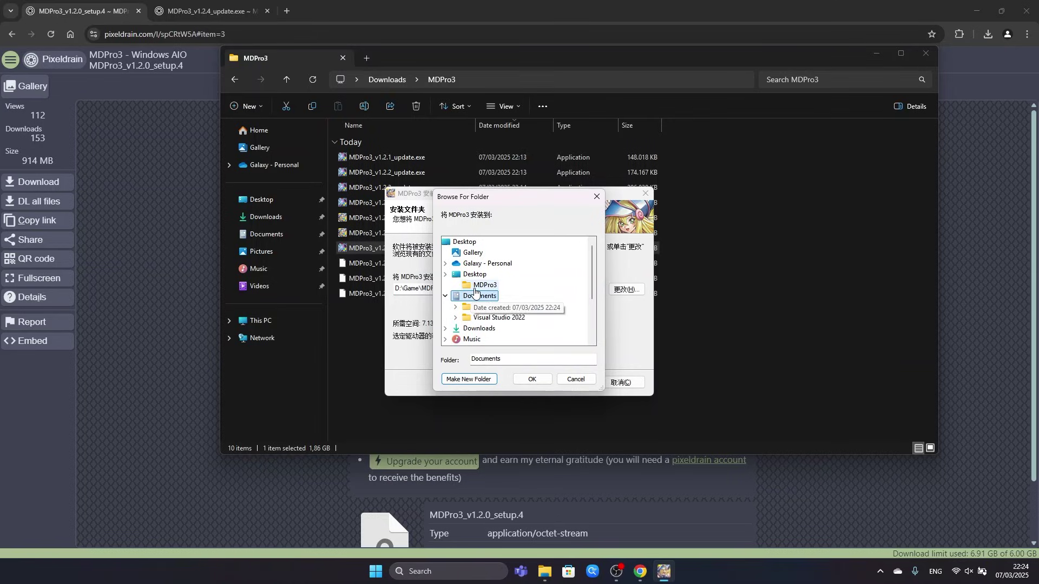
left_click(477, 287)
left_click(537, 379)
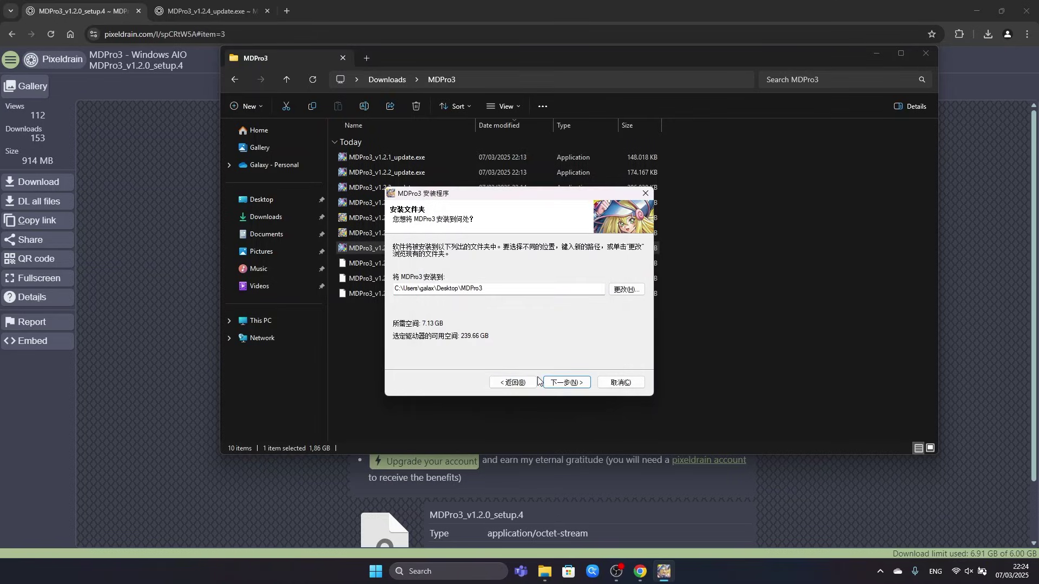
left_click(565, 385)
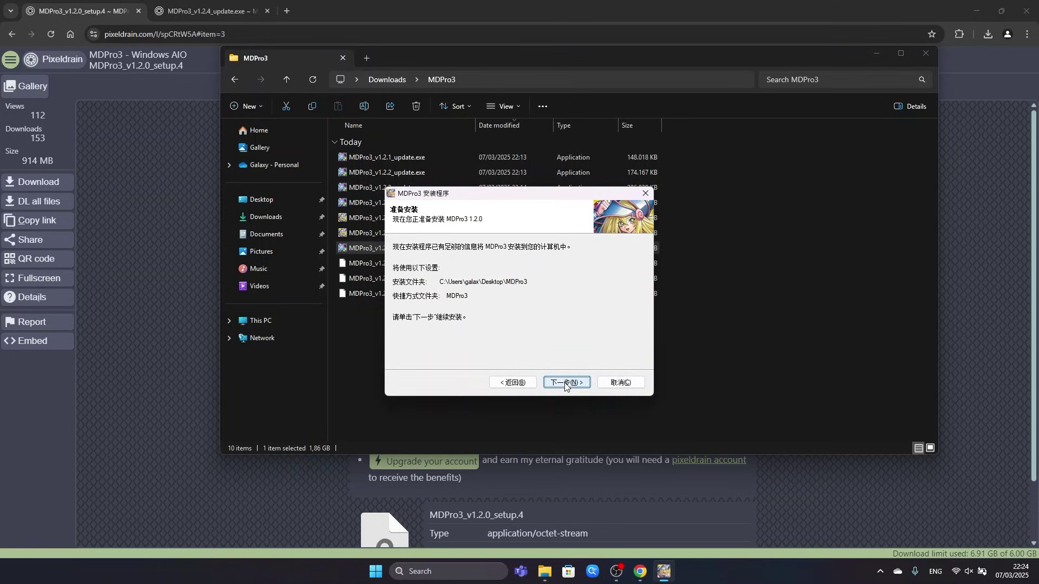
left_click(570, 383)
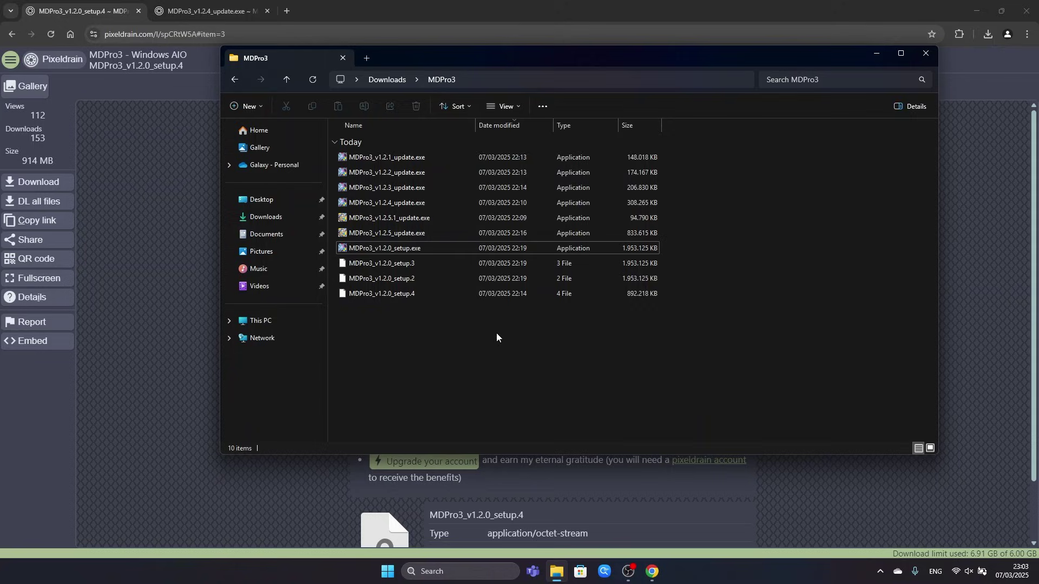
Run MDPro3_v1.2.1_update.exe and install the update into the preset Desktop MDPro3 folder, then finish the installer
double_click(401, 158)
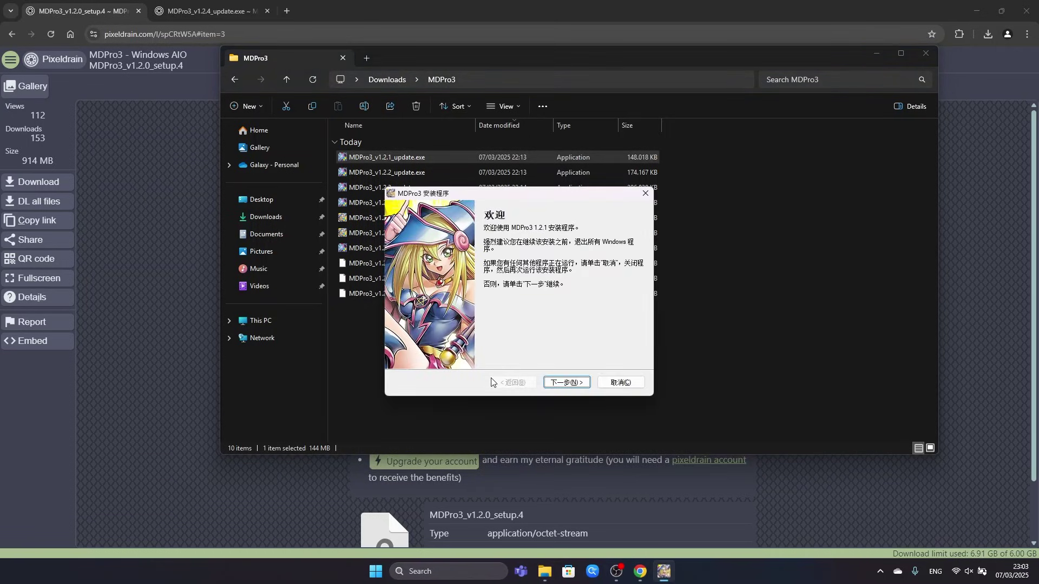
left_click(584, 385)
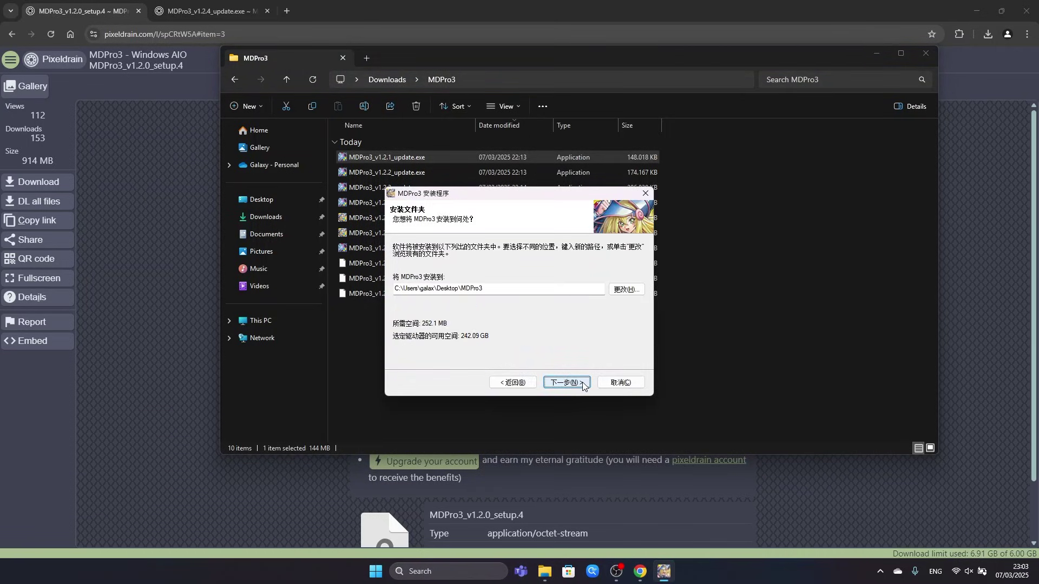
left_click(576, 384)
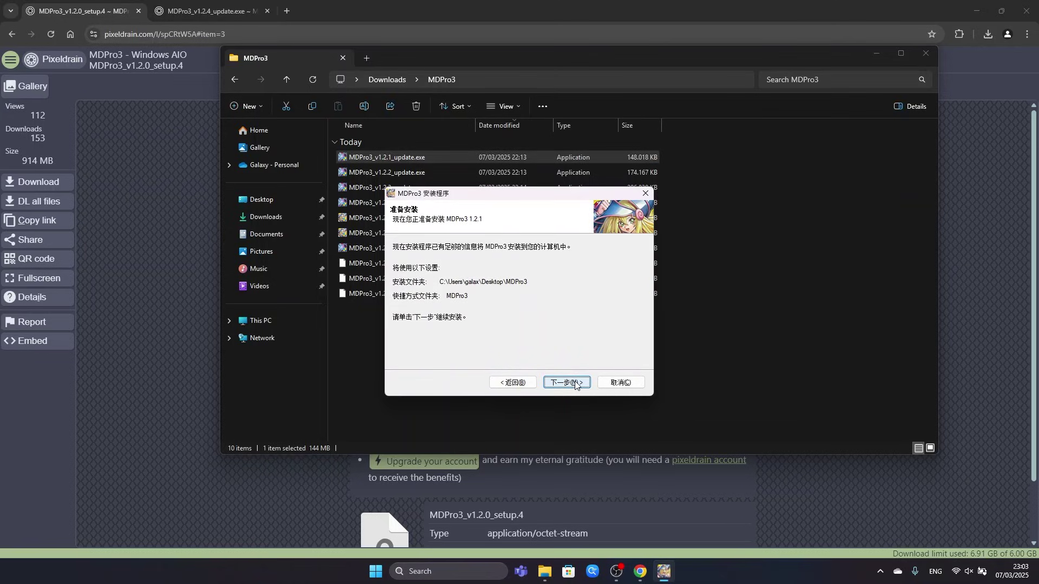
left_click(575, 383)
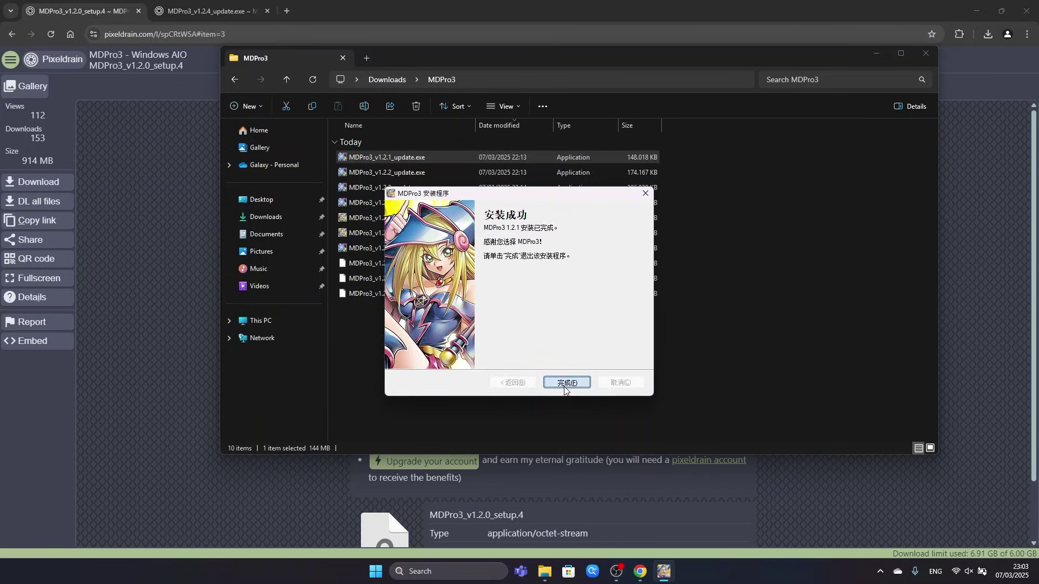
left_click(564, 387)
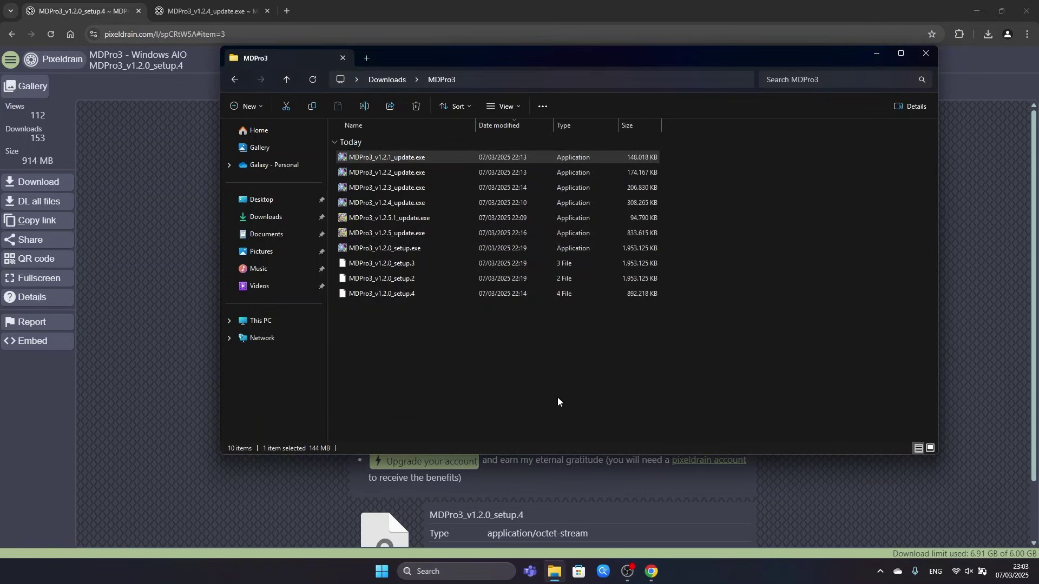
Install the MDPro3_v1.2.2_update.exe patch with its preset folder settings and close its installer
double_click(401, 176)
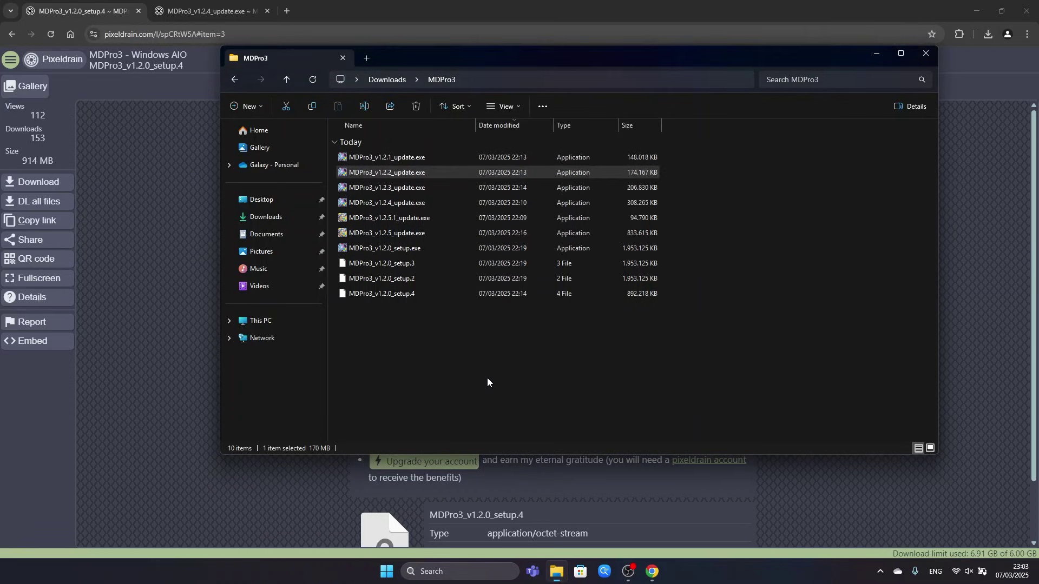
left_click(568, 385)
left_click(570, 385)
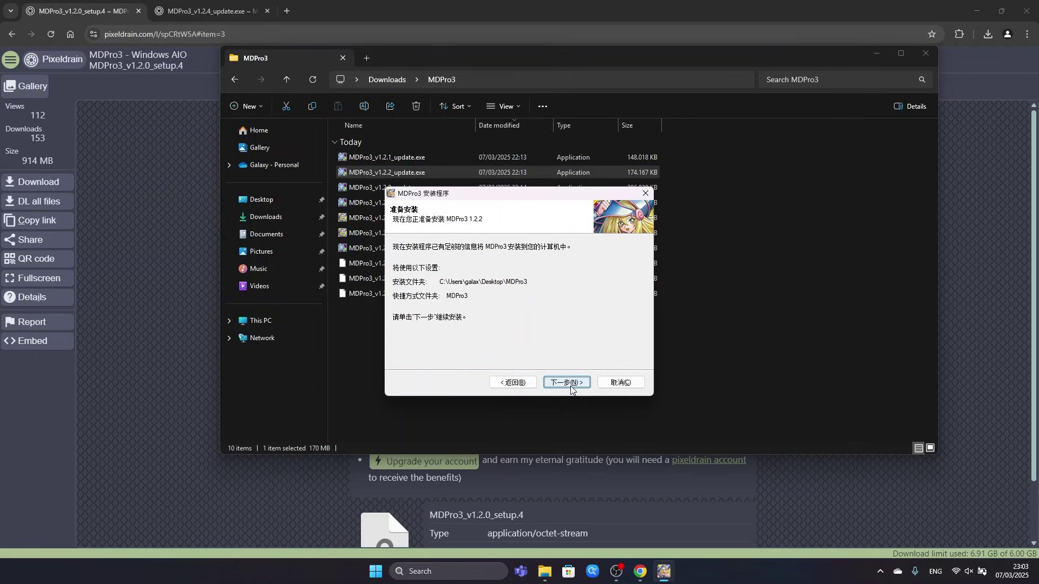
left_click(571, 385)
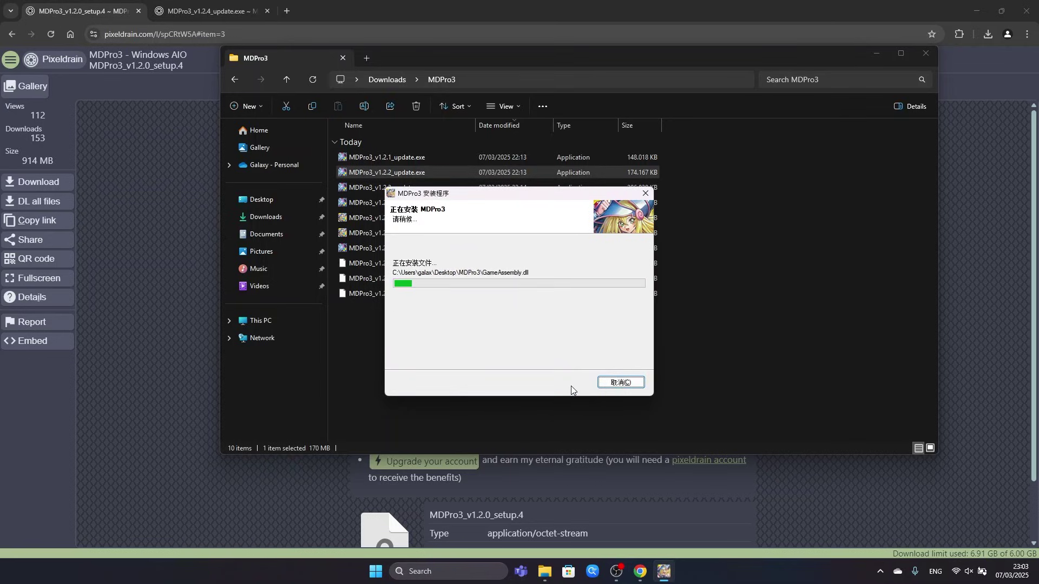
left_click(571, 386)
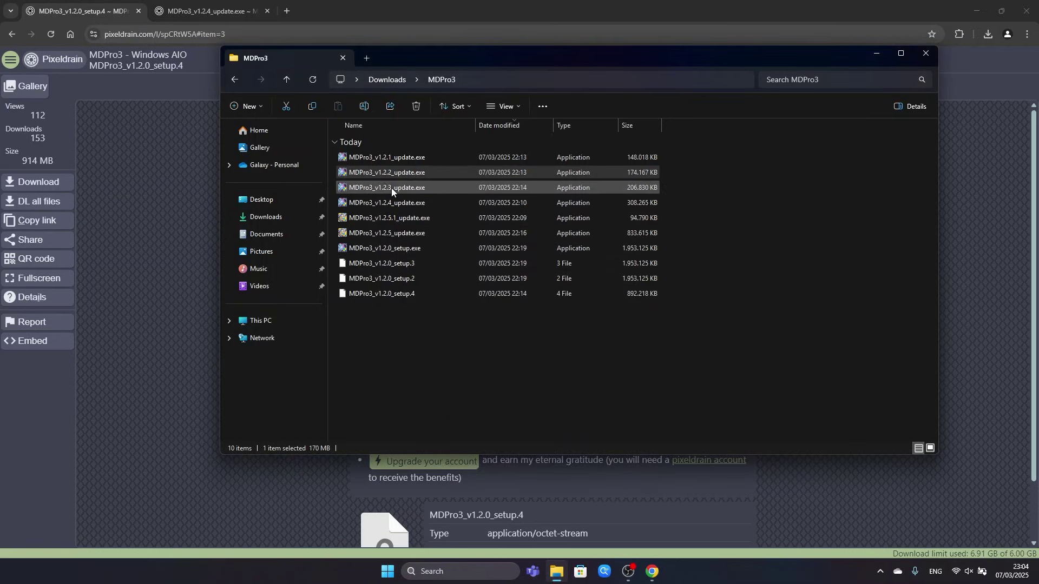
Install the MDPro3_v1.2.3_update.exe patch into the preset Desktop MDPro3 folder and finish its installer
double_click(388, 184)
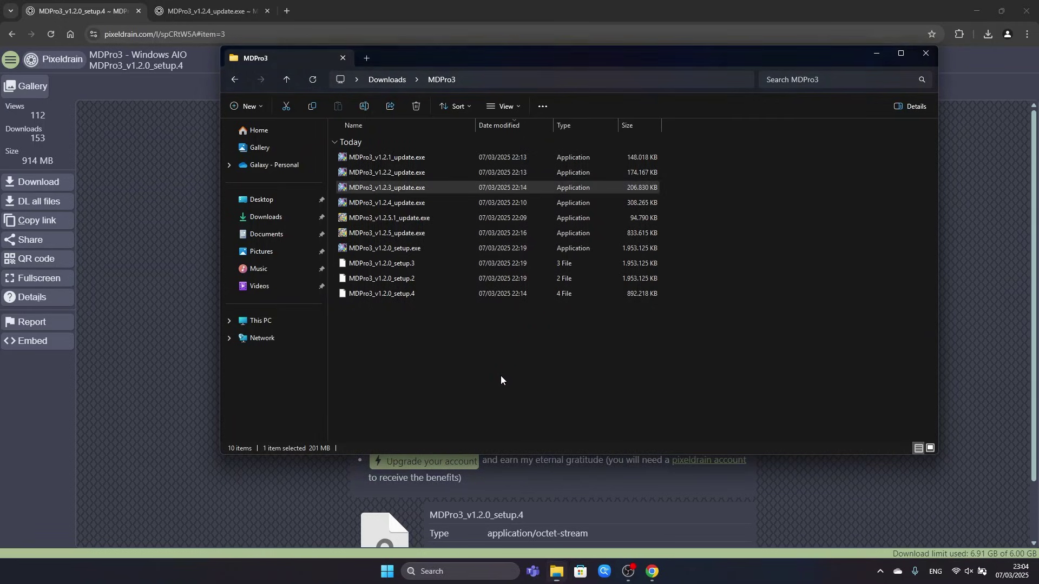
left_click(567, 385)
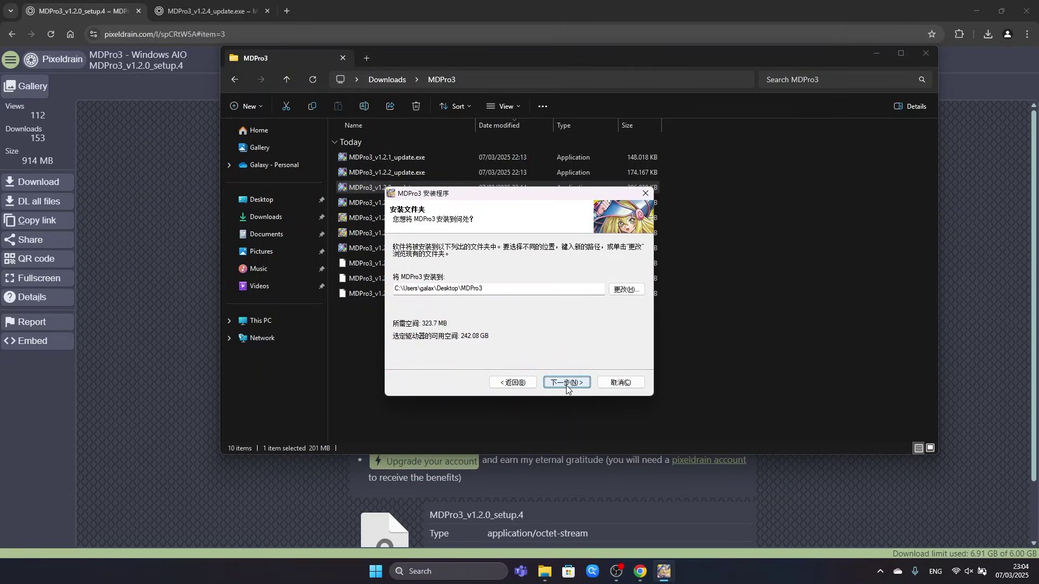
left_click(567, 384)
left_click(566, 384)
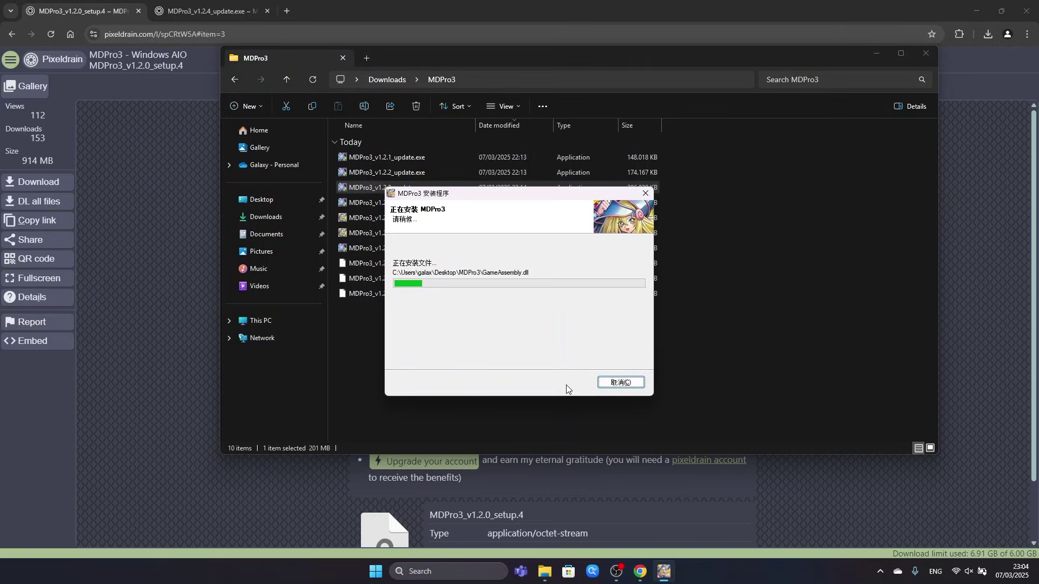
left_click(566, 383)
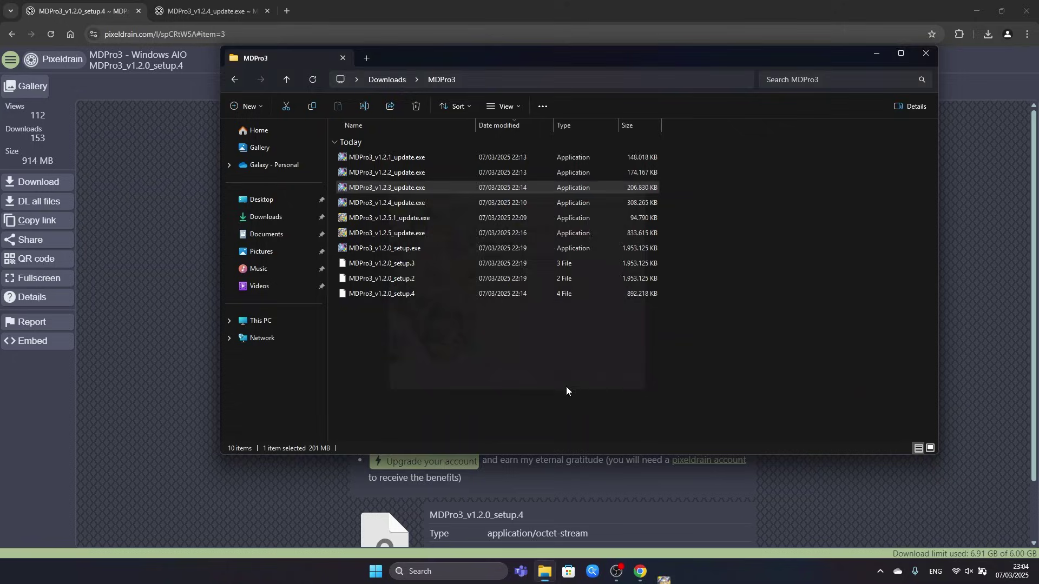
Run MDPro3_v1.2.4_update.exe, install it into the preset Desktop MDPro3 folder and close the installer
double_click(404, 203)
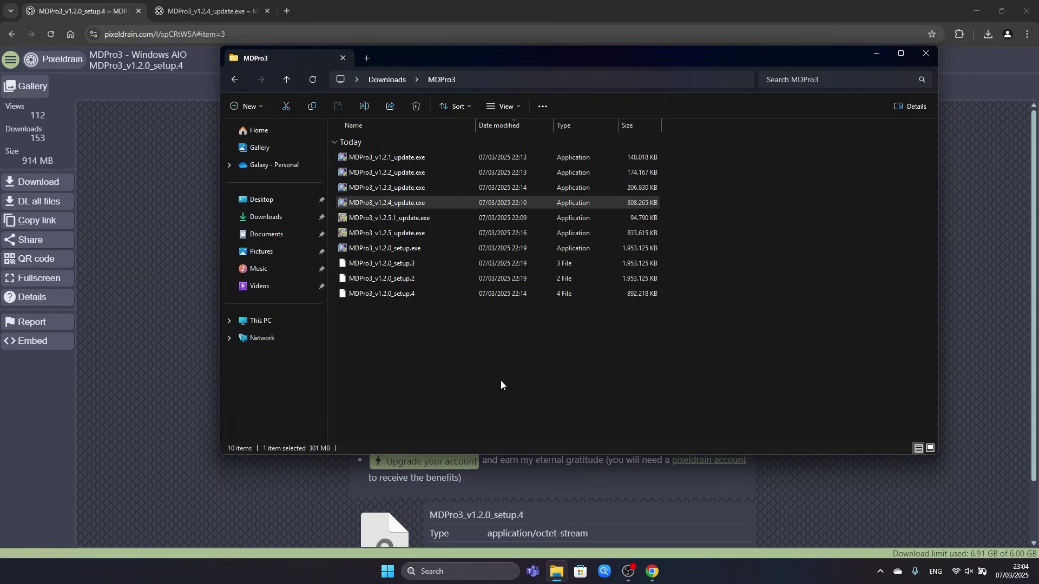
left_click(563, 383)
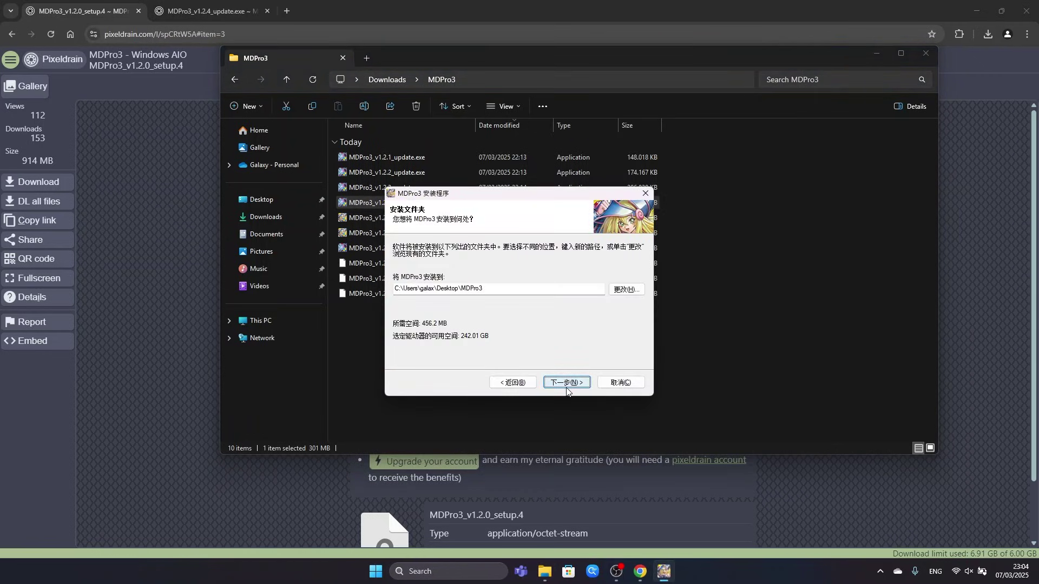
left_click(566, 386)
left_click(566, 387)
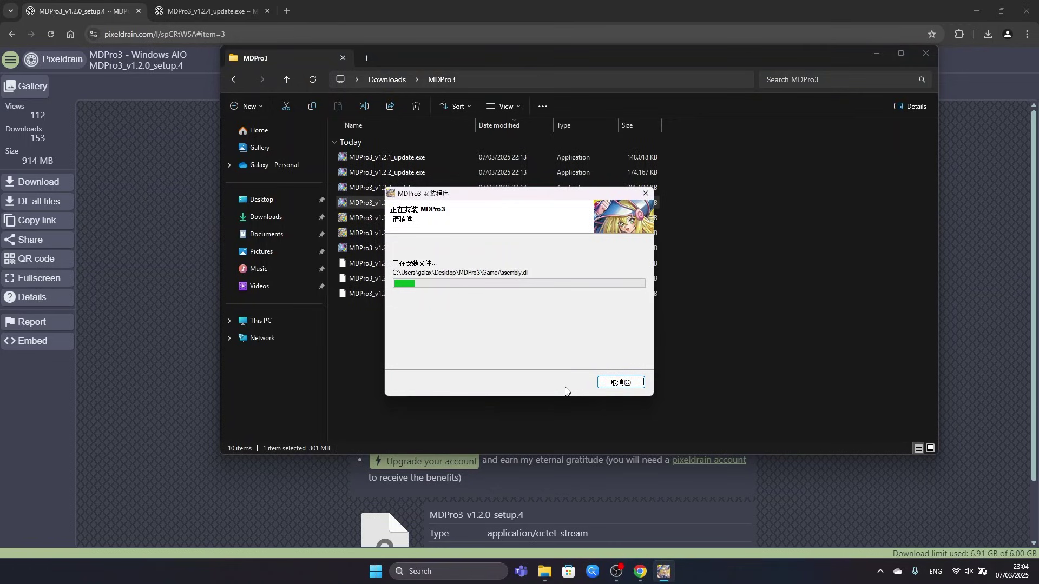
left_click(565, 389)
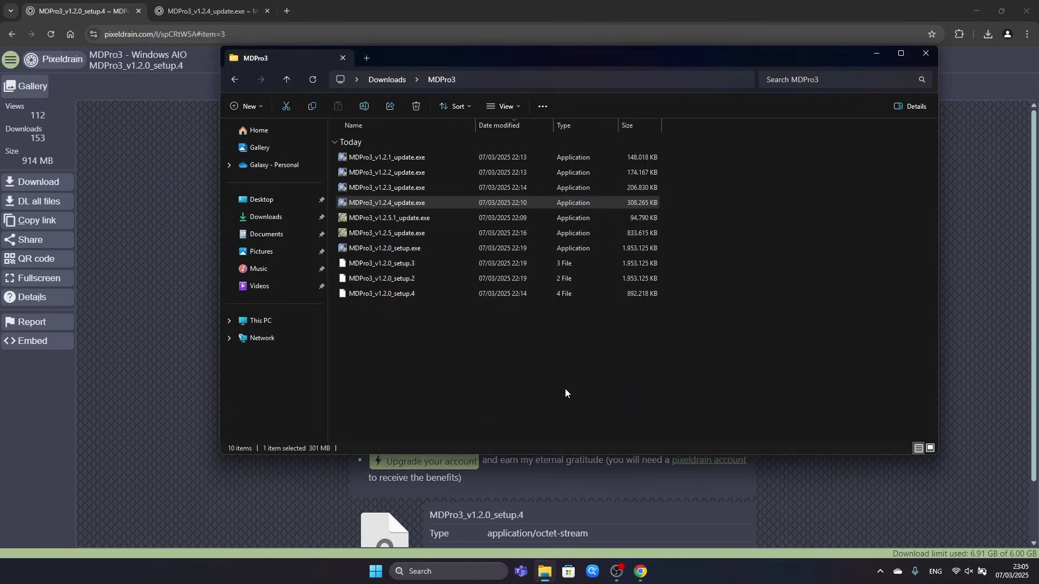
Run MDPro3_v1.2.5_update.exe, accept the preset Desktop MDPro3 folder and shortcut settings, and complete the installation
left_click(402, 235)
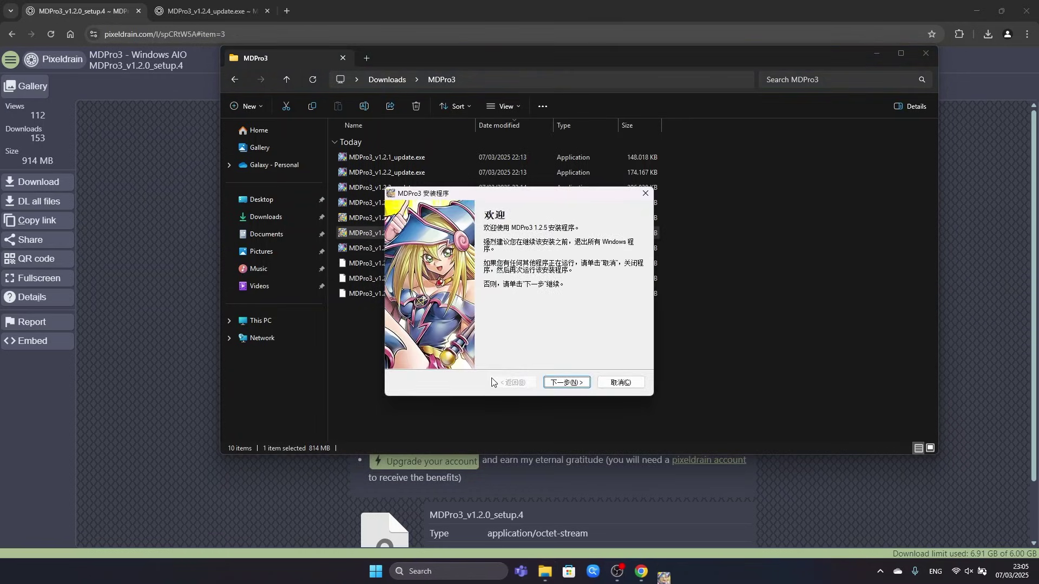
left_click(560, 388)
left_click(560, 384)
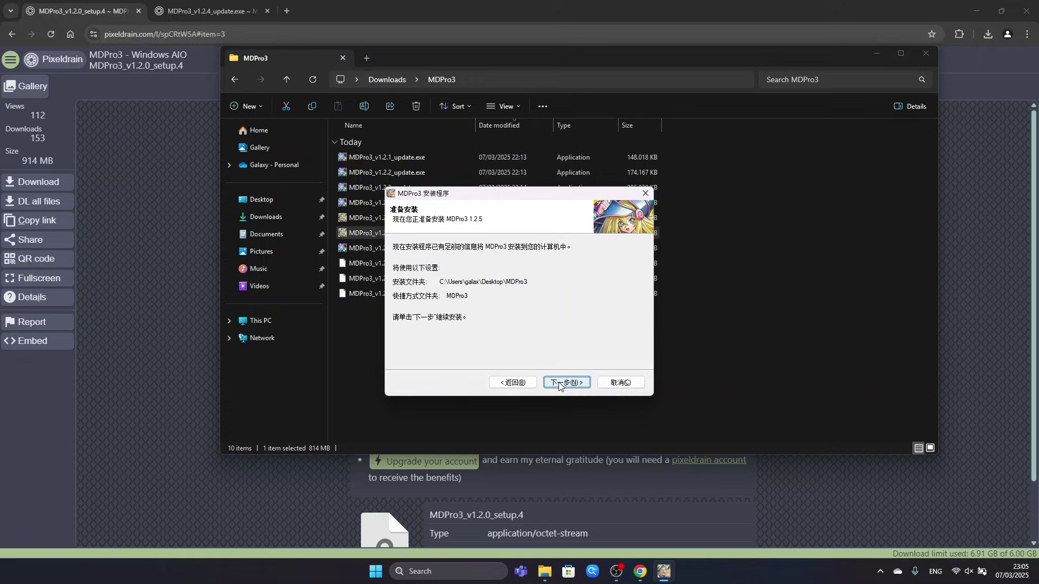
left_click(559, 383)
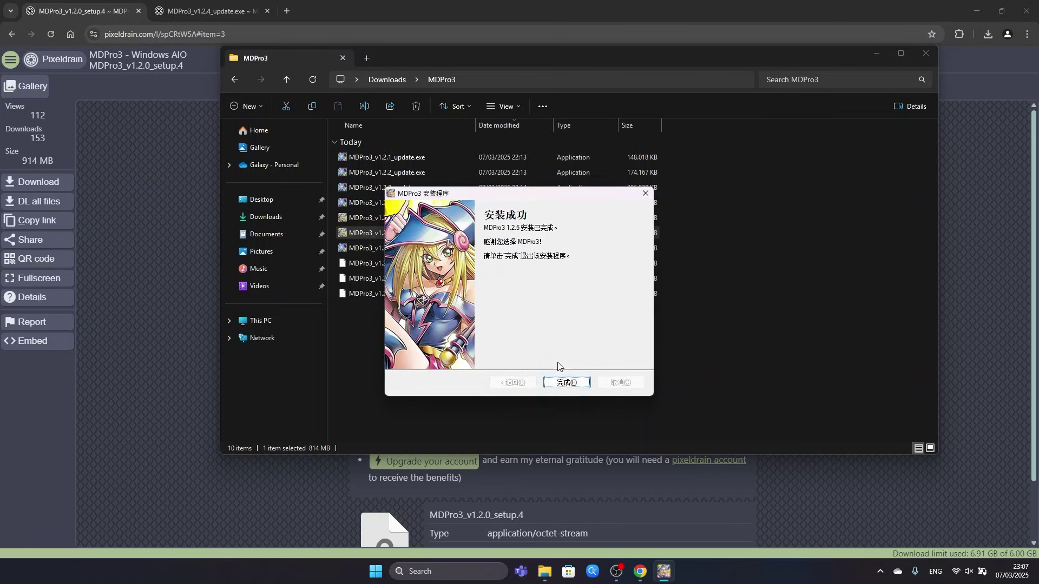
left_click(572, 383)
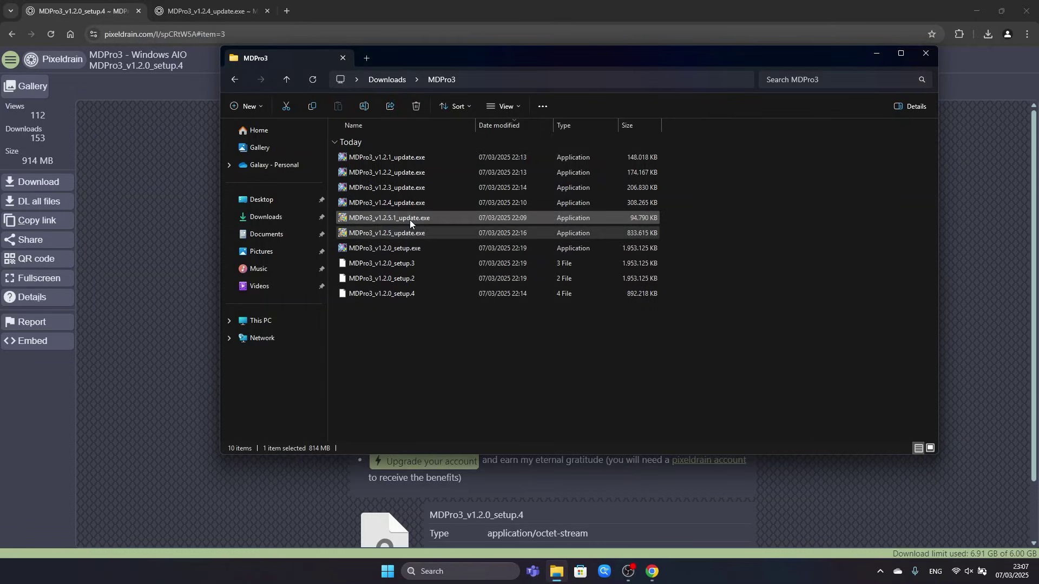
Apply the MDPro3_v1.2.5.1_update.exe patch to the preset Desktop MDPro3 folder, finish the installer and clear the file selection
left_click(410, 220)
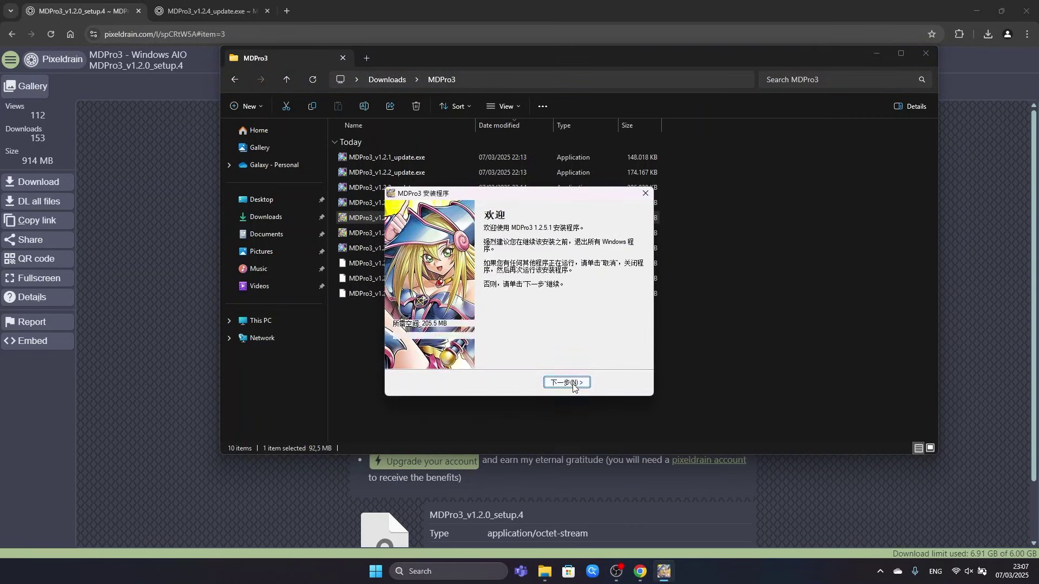
left_click(573, 384)
left_click(572, 385)
left_click(573, 384)
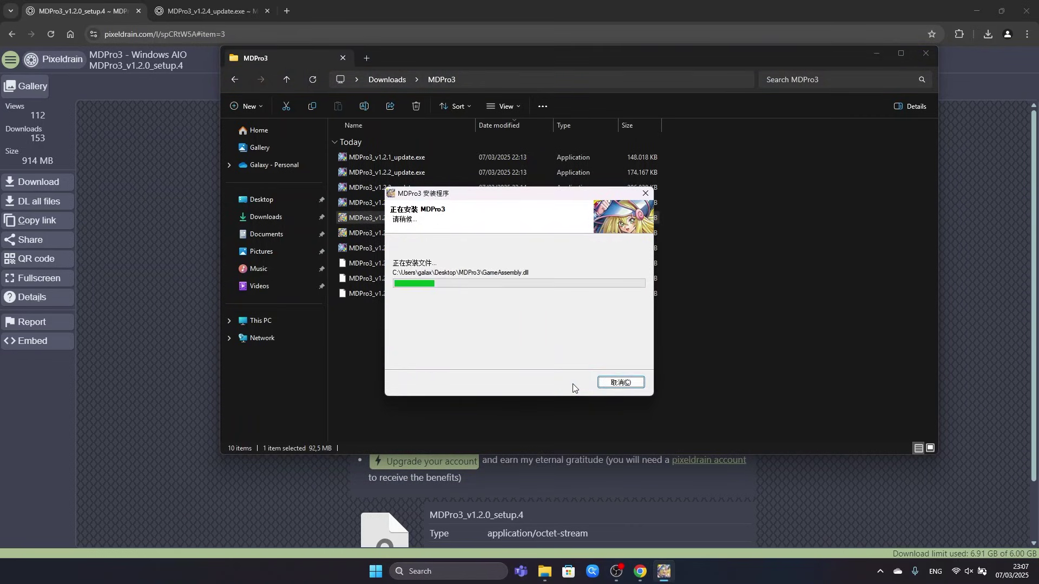
left_click(571, 380)
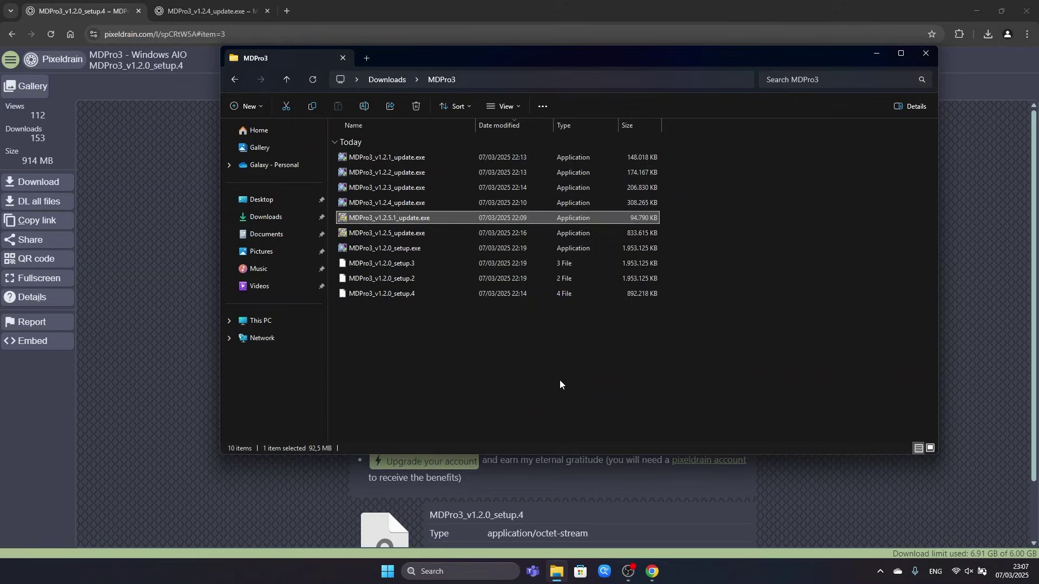
left_click(560, 380)
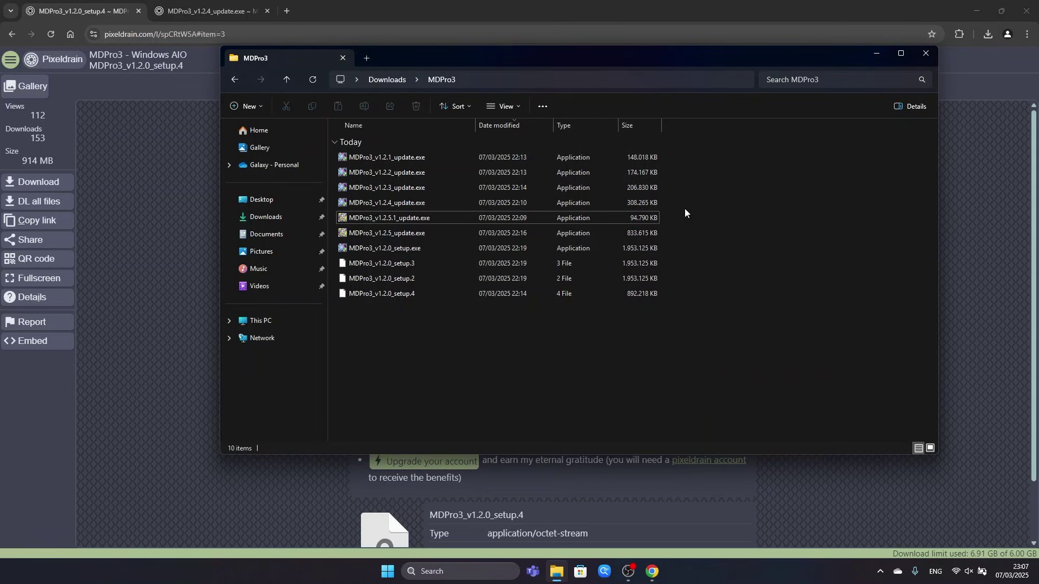
Minimize the file window and the browser, and launch MDPro3 from its Desktop shortcut
left_click(877, 55)
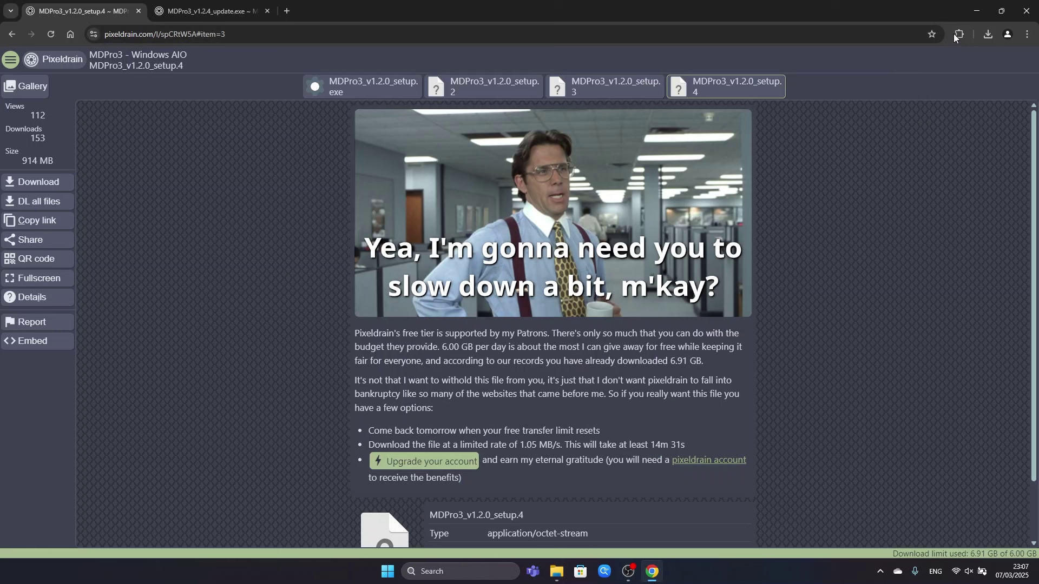
left_click(976, 10)
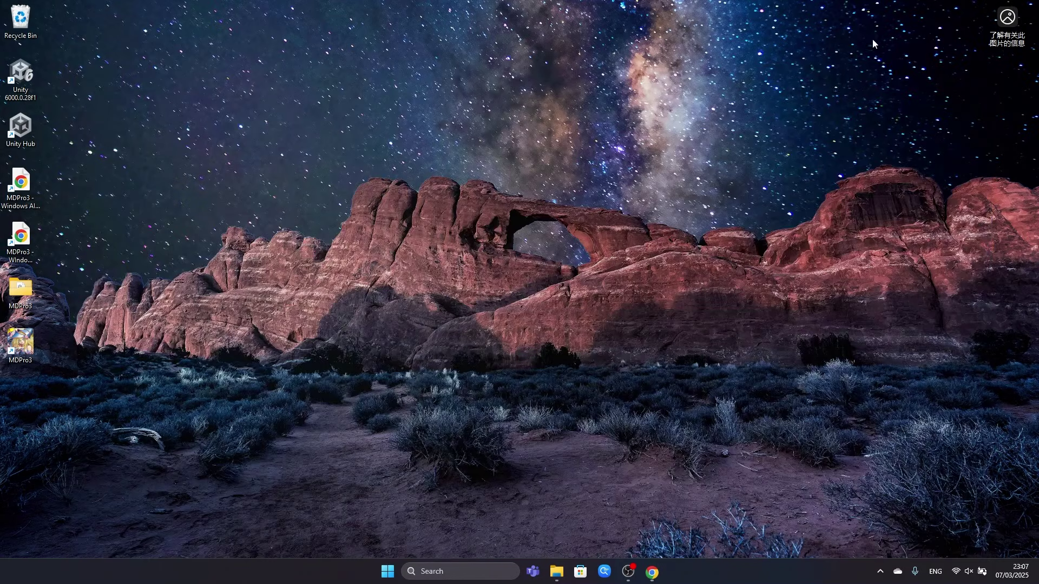
double_click(27, 347)
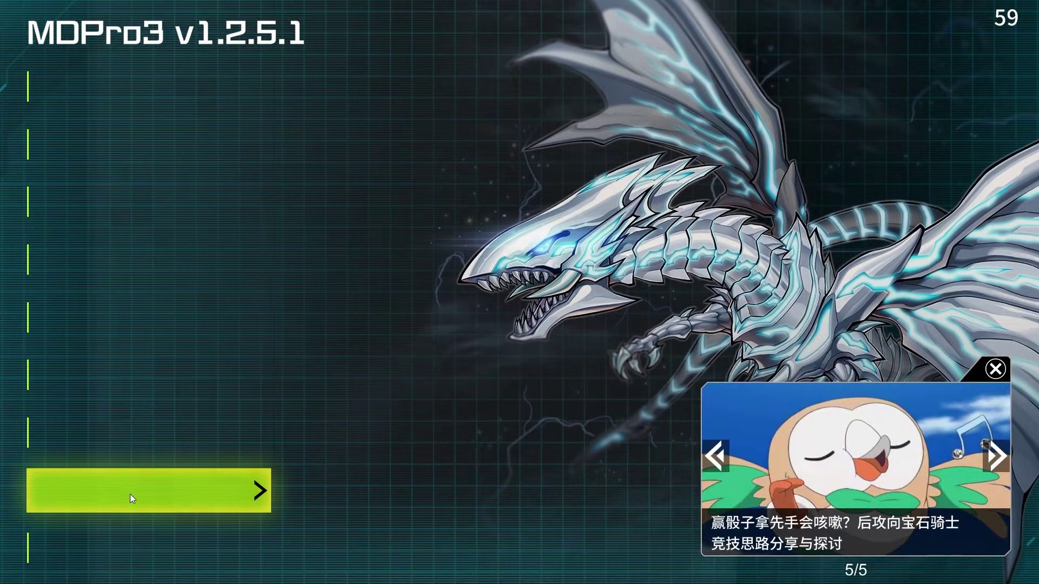
Open the game's general settings and set the Card Language to English
left_click(104, 503)
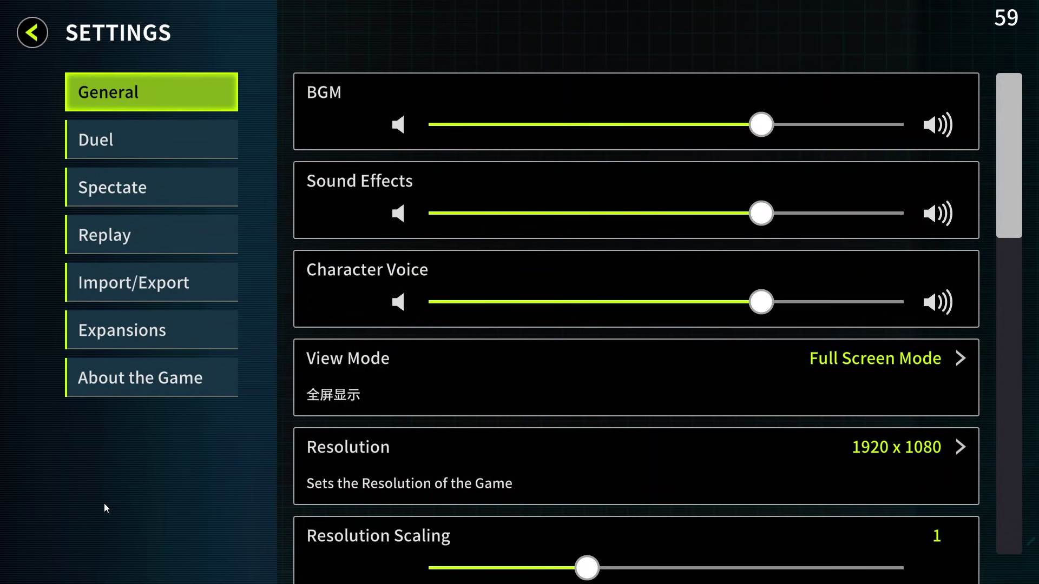
scroll(592, 406, "down", 6)
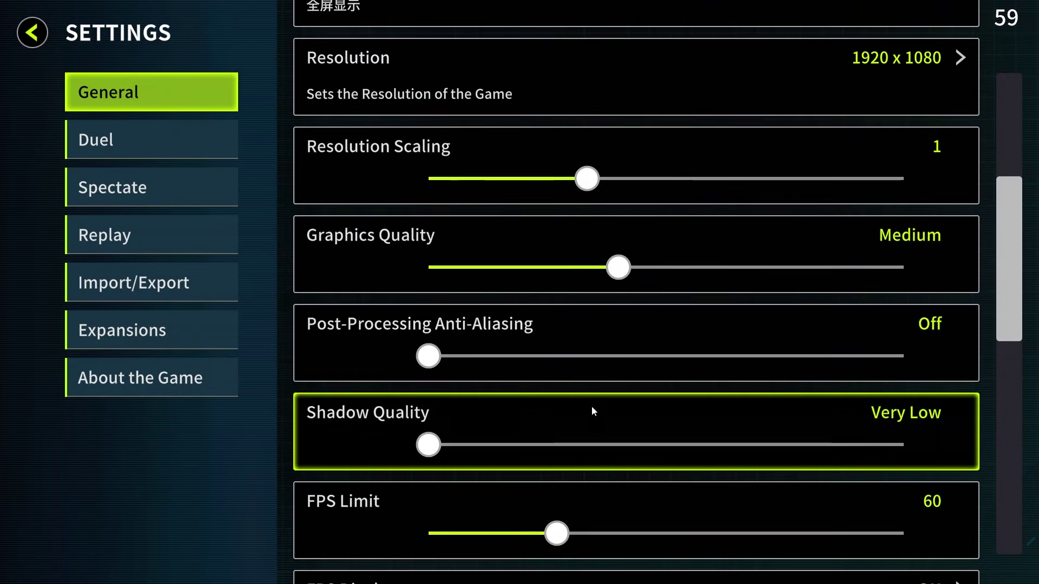
scroll(593, 412, "down", 8)
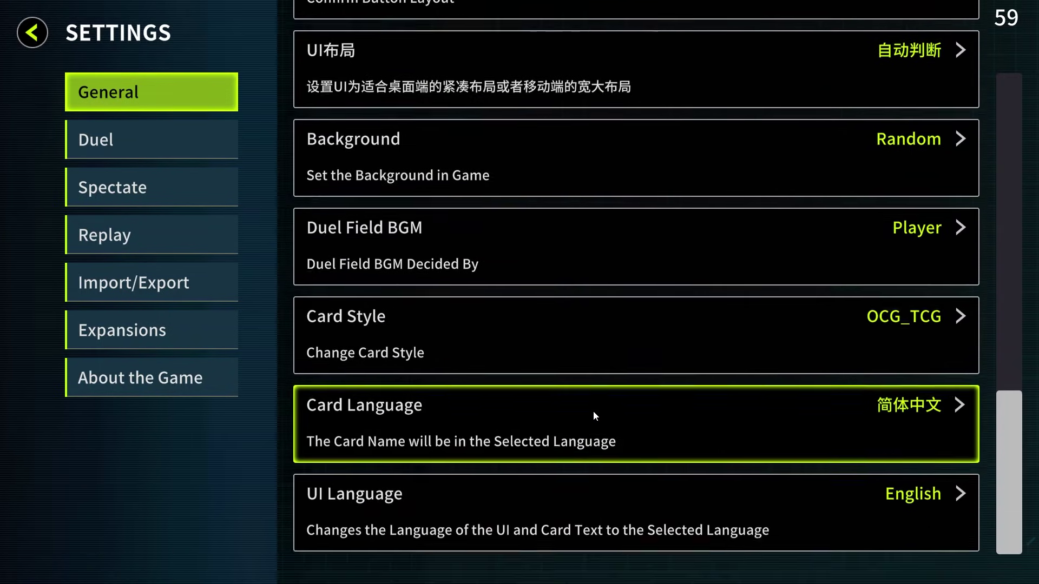
left_click(602, 418)
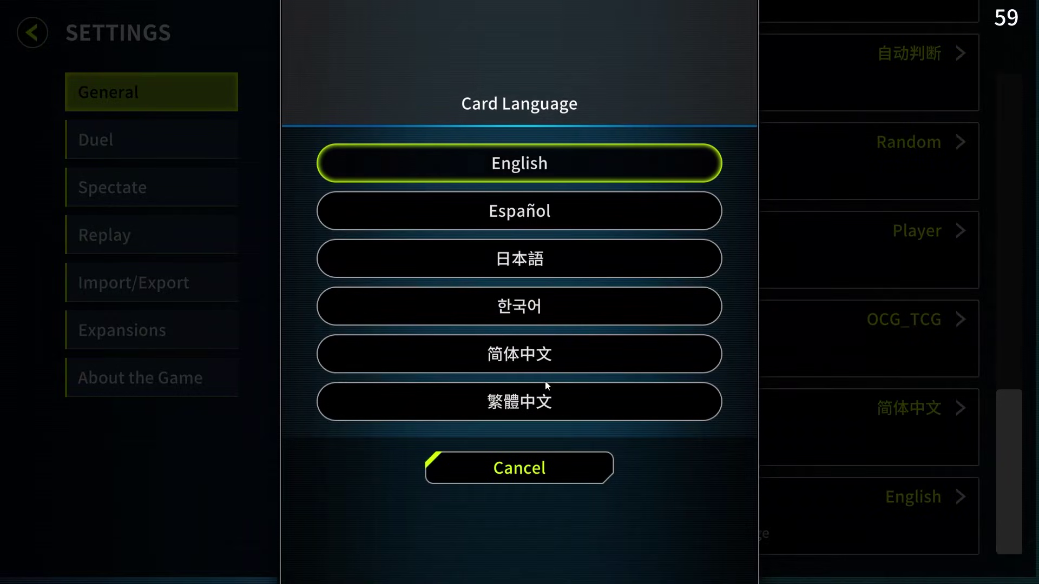
left_click(477, 171)
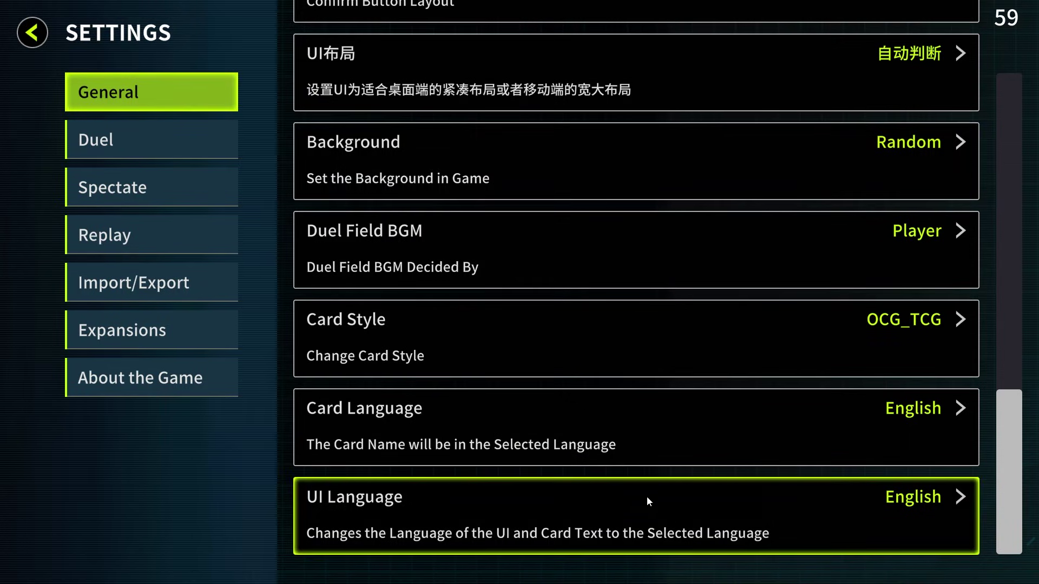
Switch the UI Language to Español and back to English
left_click(629, 488)
left_click(528, 217)
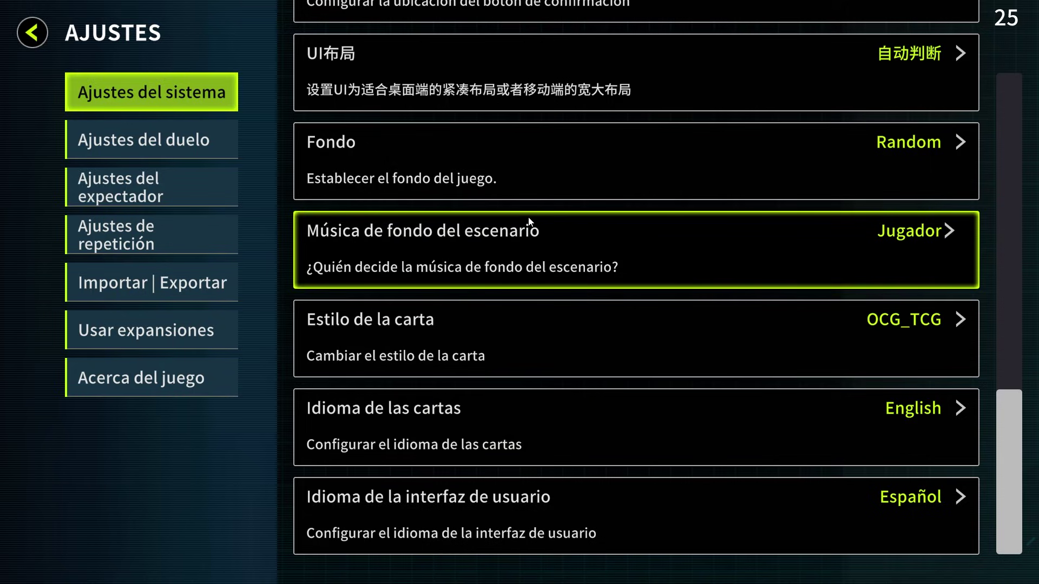
left_click(635, 508)
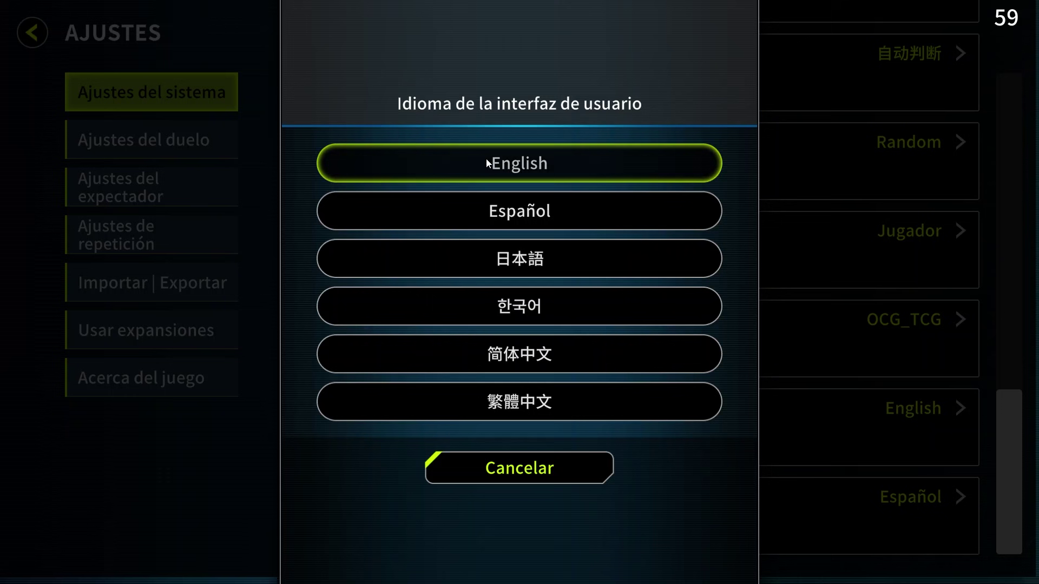
left_click(486, 159)
Leave the settings, view the Deck and Solo screens, and return to the main menu
left_click(41, 24)
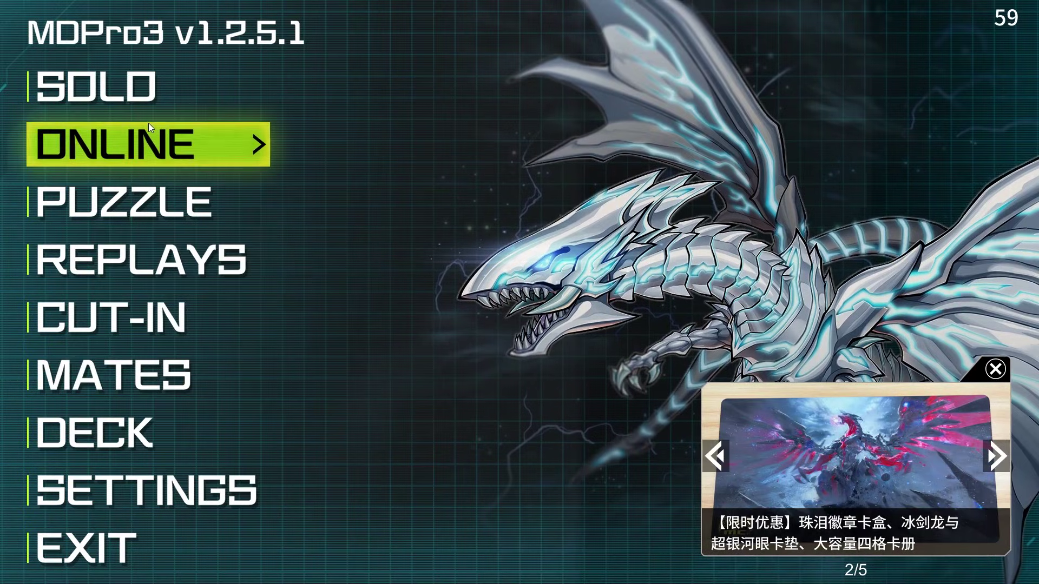
left_click(162, 437)
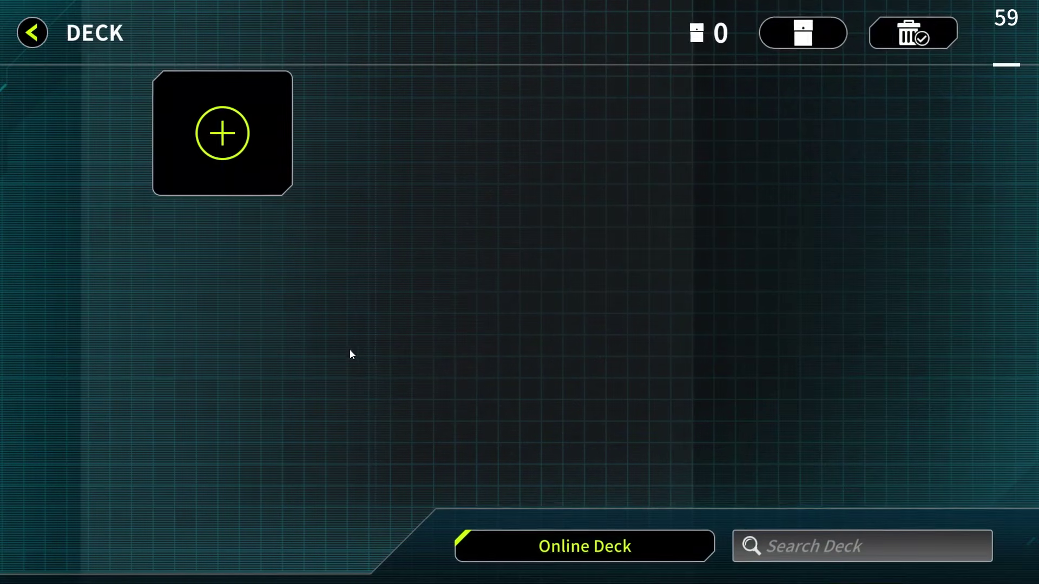
left_click(28, 29)
left_click(109, 83)
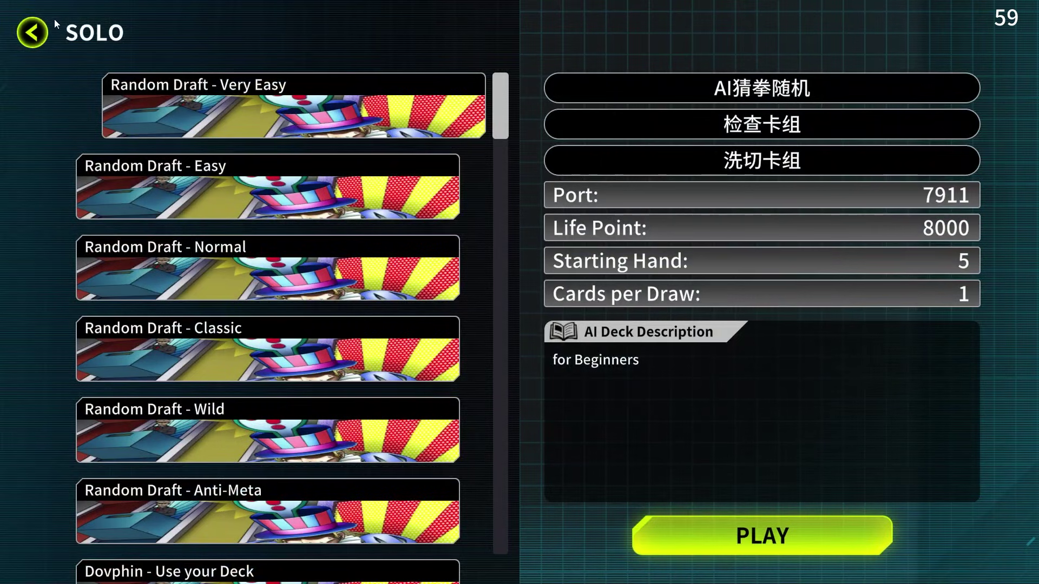
left_click(32, 32)
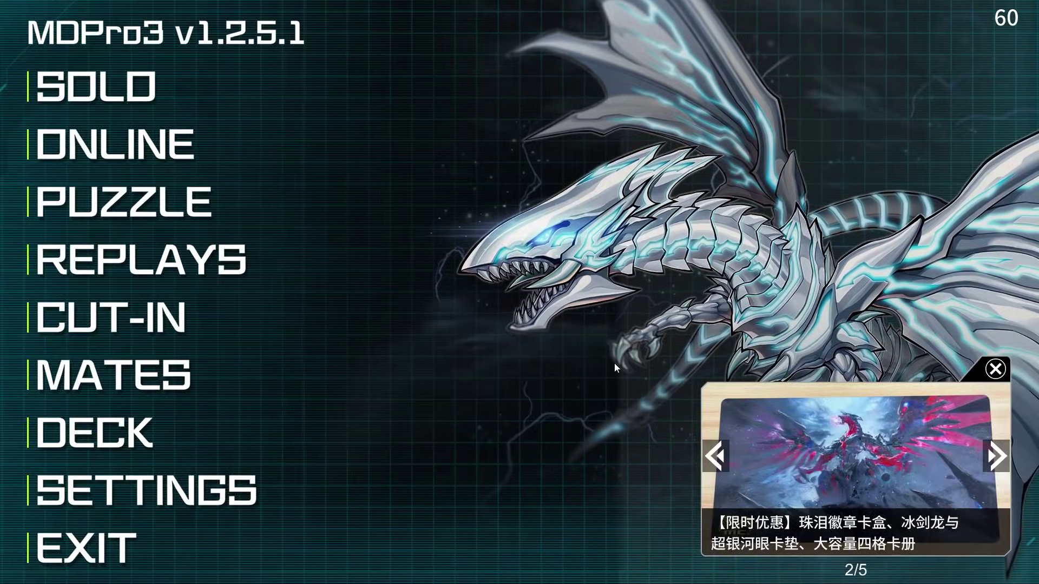